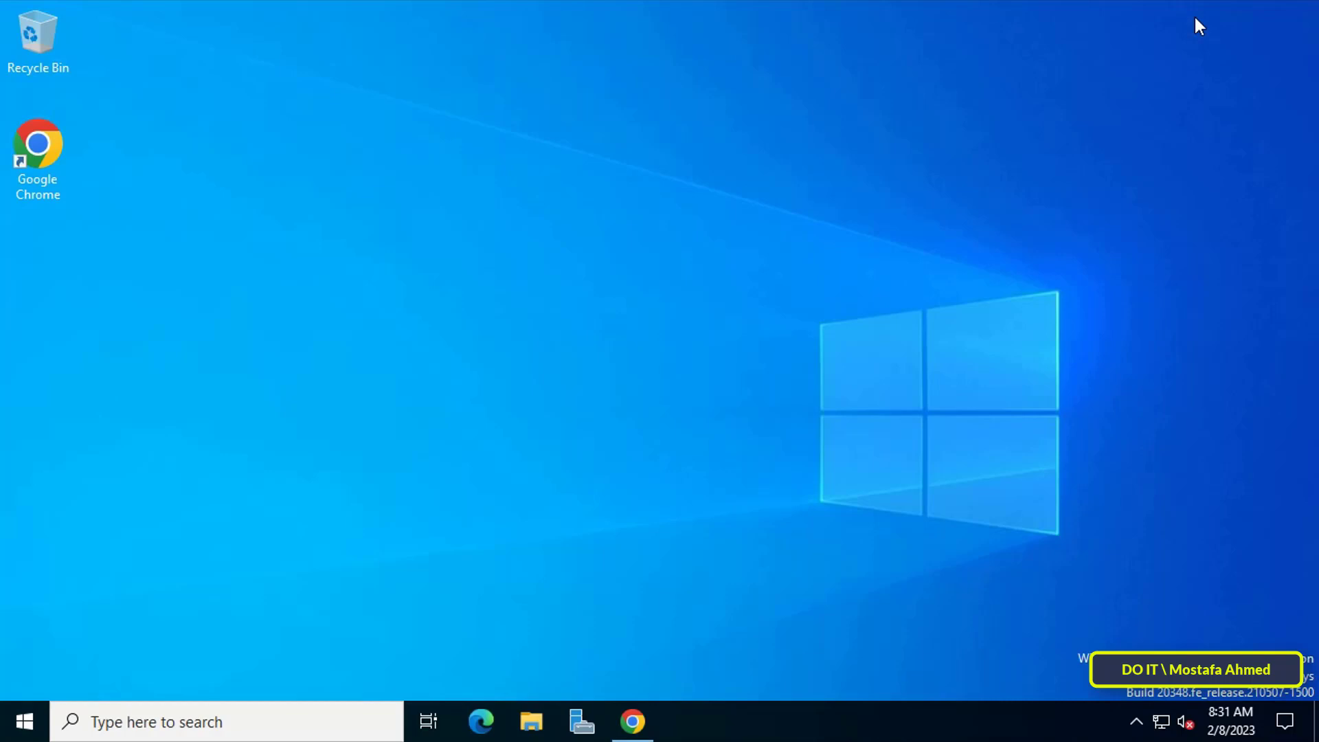
Launch Chrome and load the pasted Chrome Browser policies help page URL.
{"action": "left_click", "coordinate": [632, 720]}
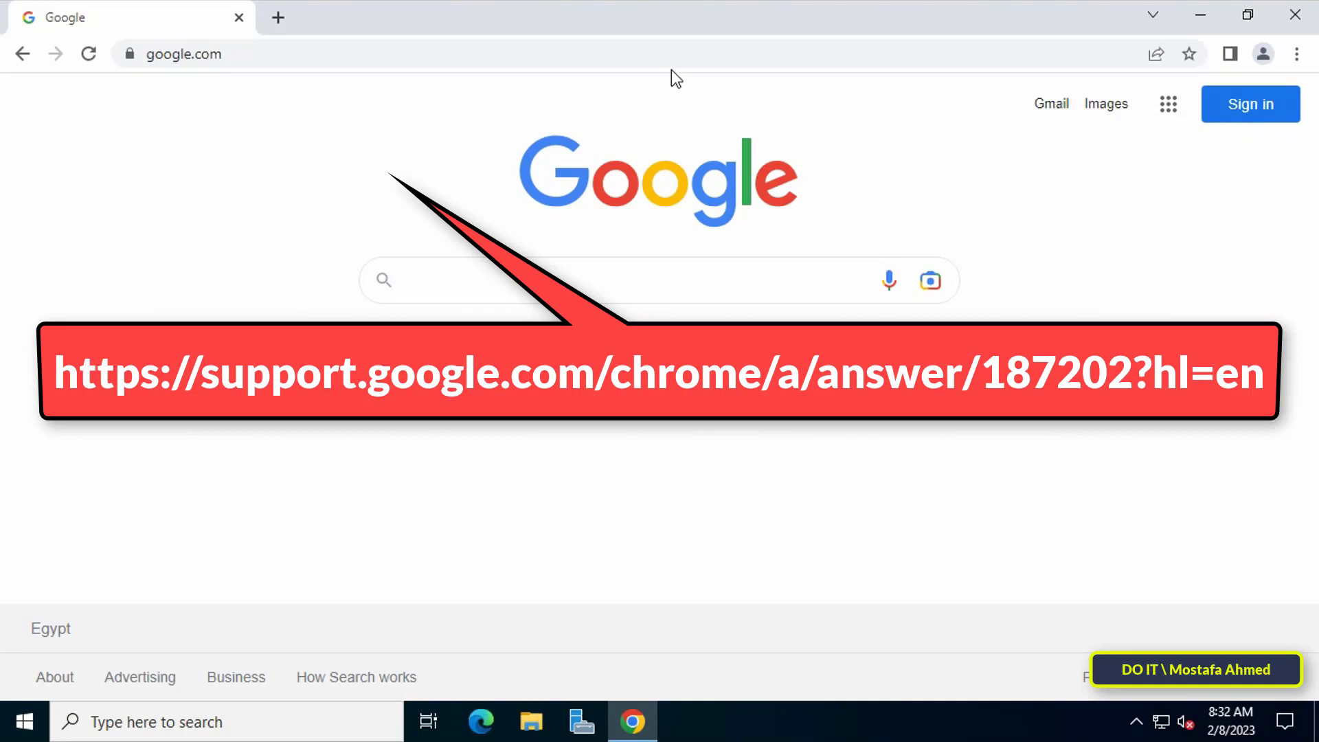
{"action": "right_click", "coordinate": [673, 57]}
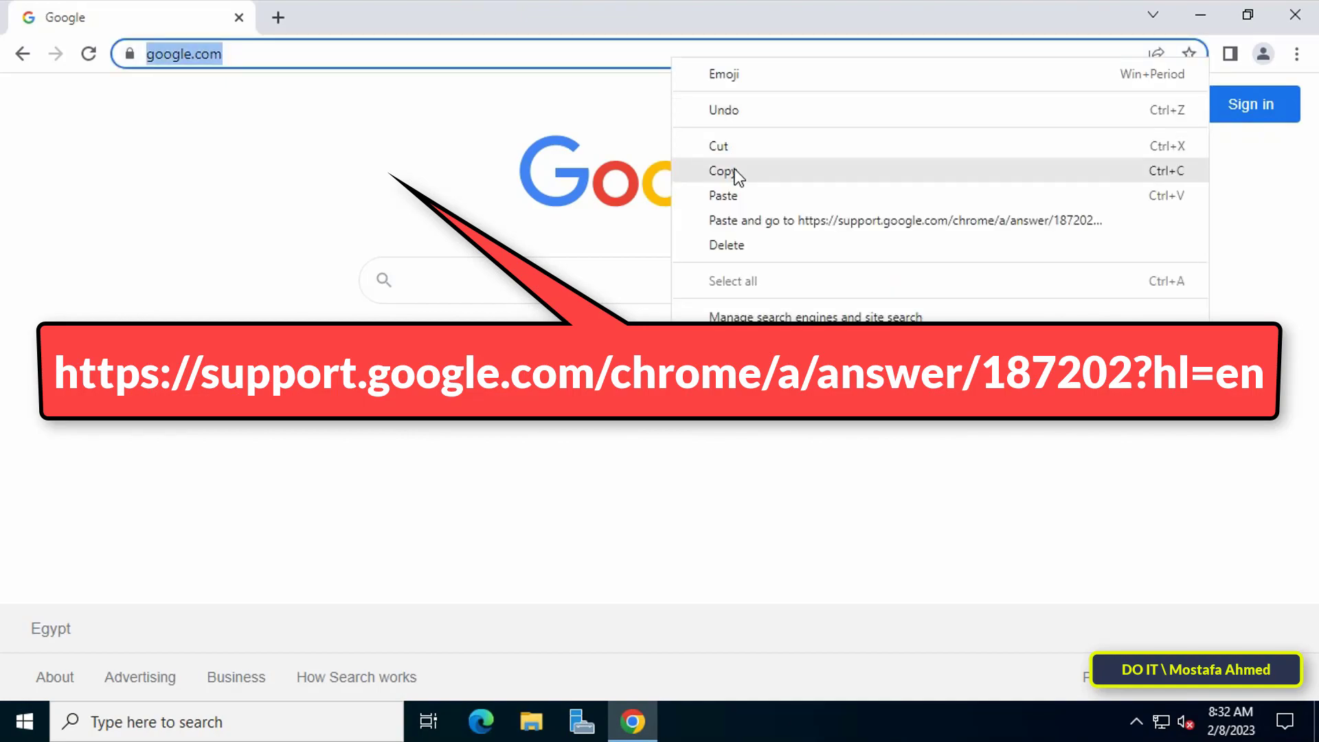
{"action": "left_click", "coordinate": [736, 195]}
{"action": "key", "text": "Return"}
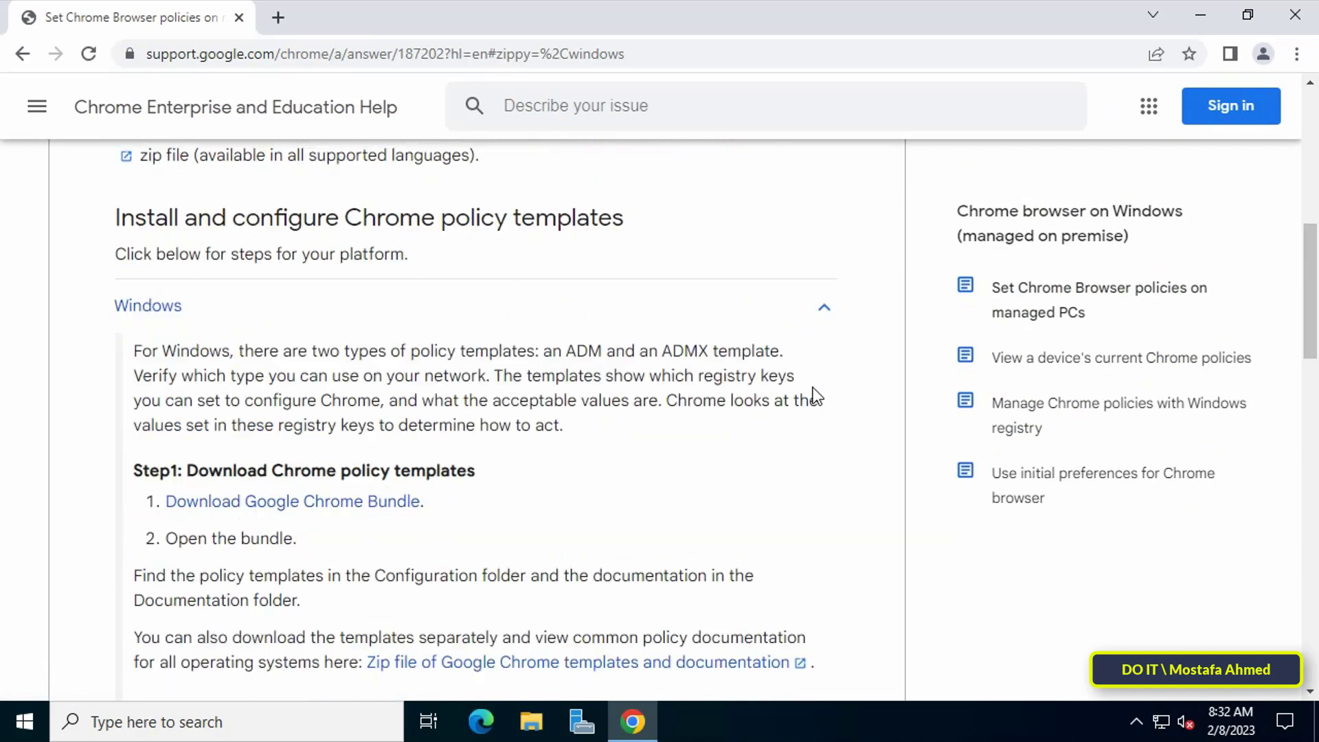
Download the policy_templates.zip bundle and show it in the Downloads folder.
{"action": "scroll", "coordinate": [817, 396], "scroll_direction": "down", "scroll_amount": 2}
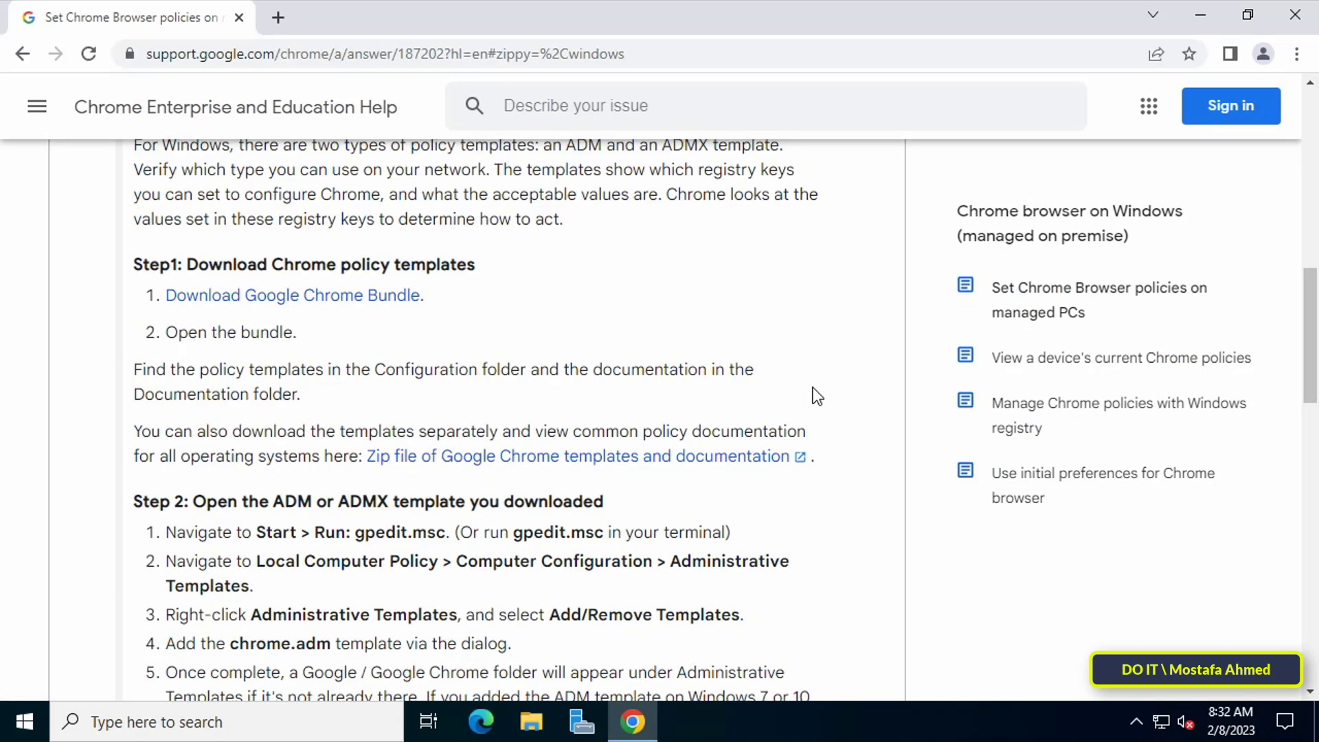
{"action": "scroll", "coordinate": [816, 397], "scroll_direction": "down", "scroll_amount": 2}
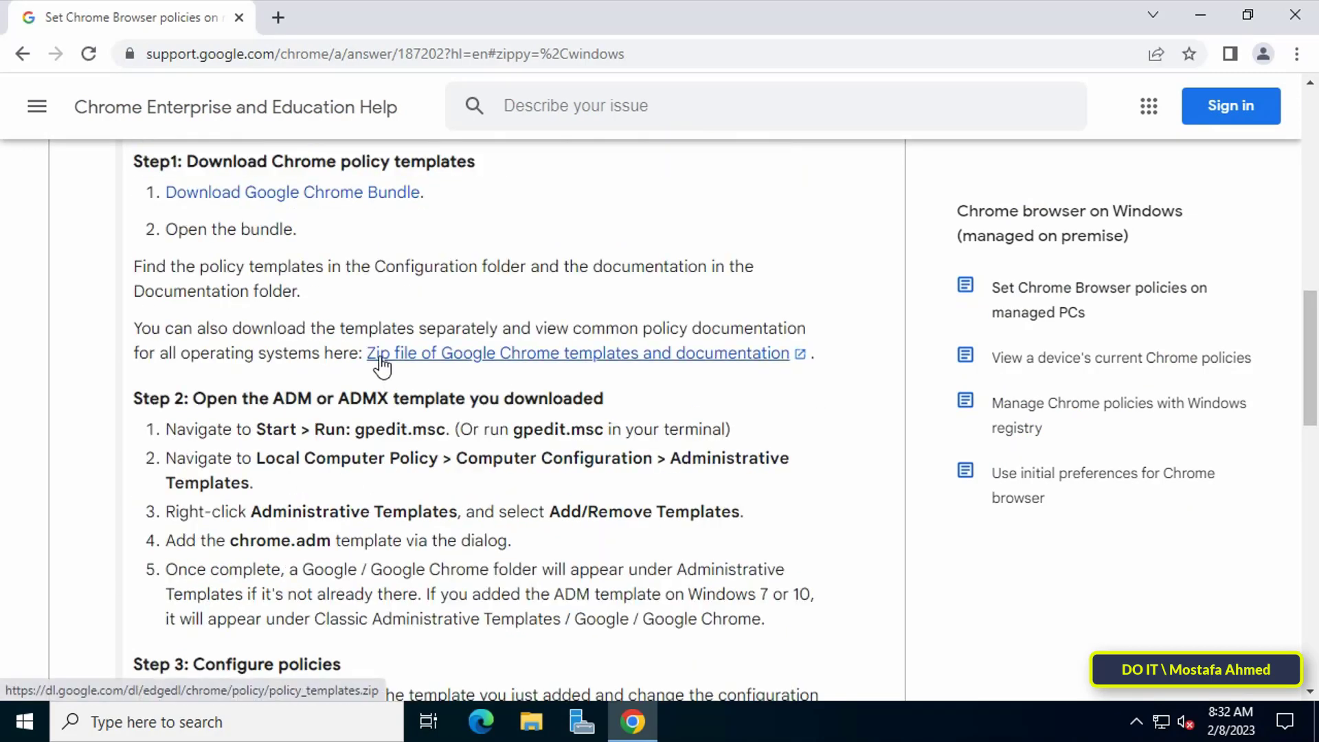
{"action": "left_click", "coordinate": [602, 356]}
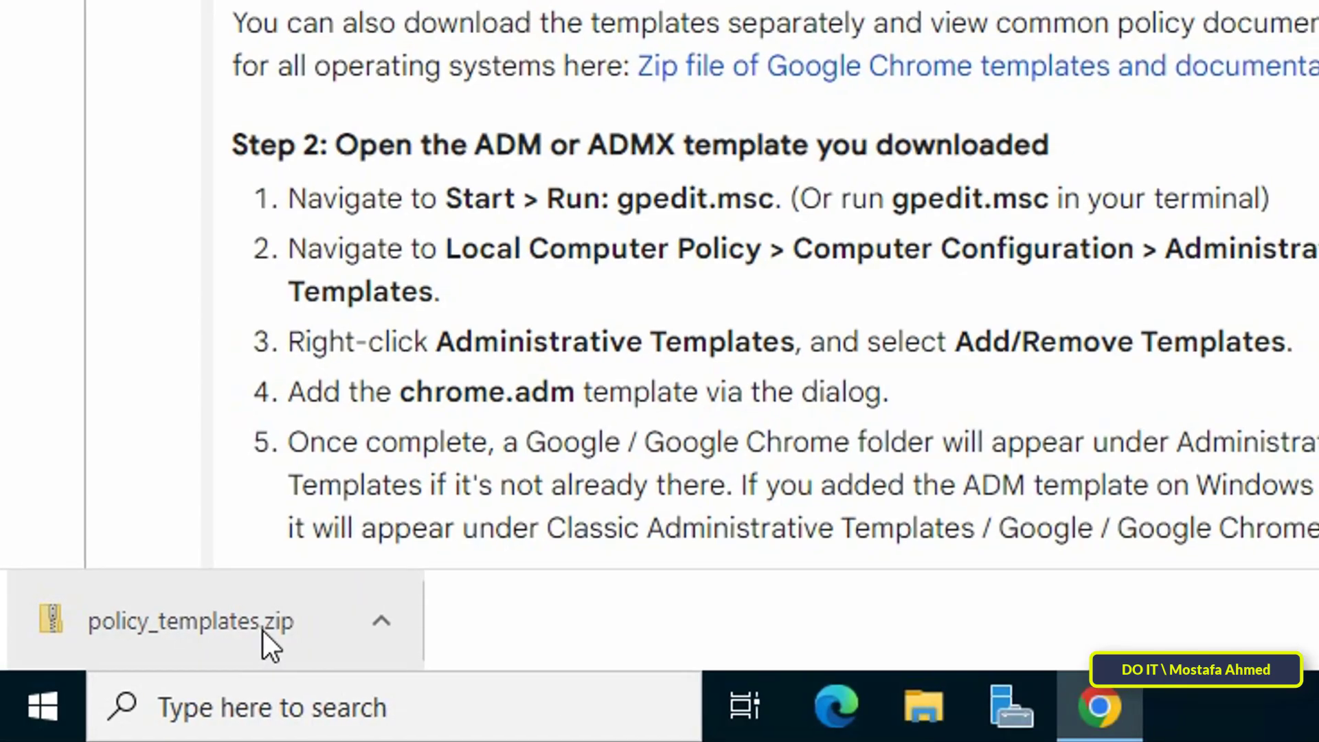
{"action": "right_click", "coordinate": [262, 630]}
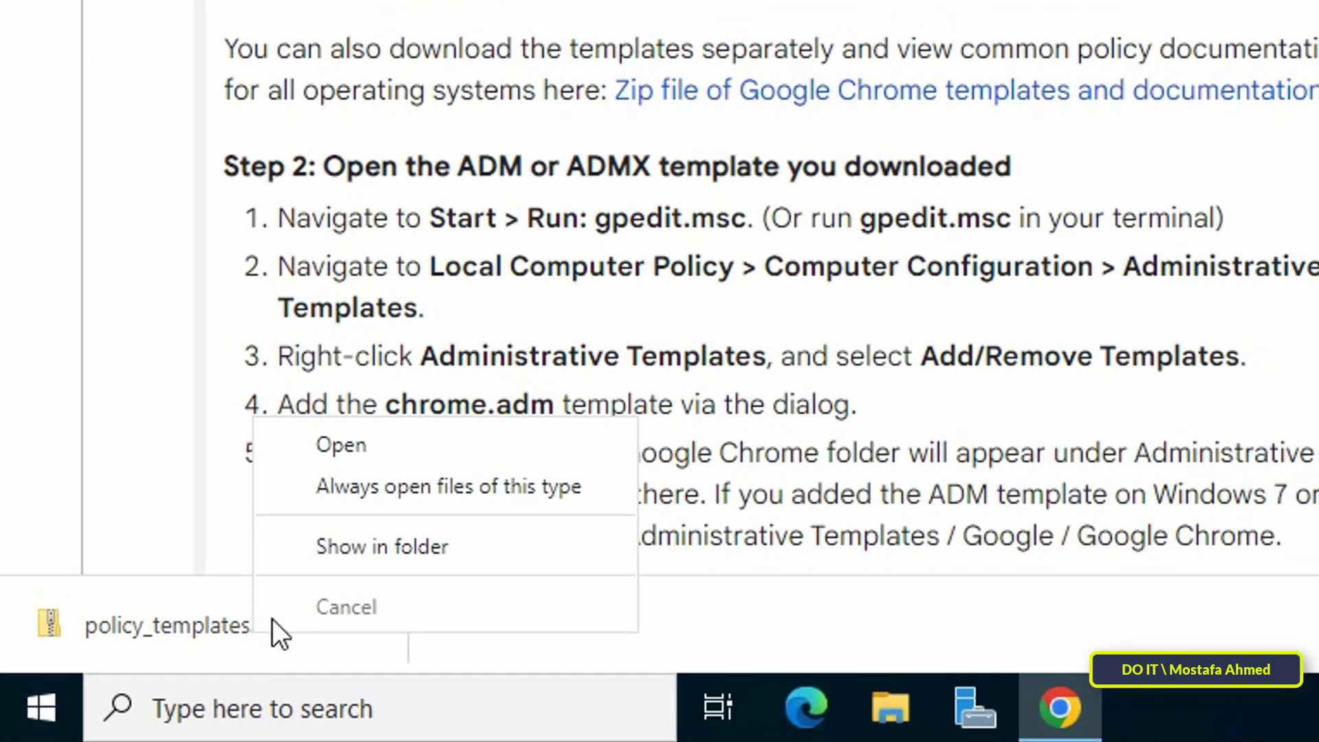
{"action": "left_click", "coordinate": [423, 538]}
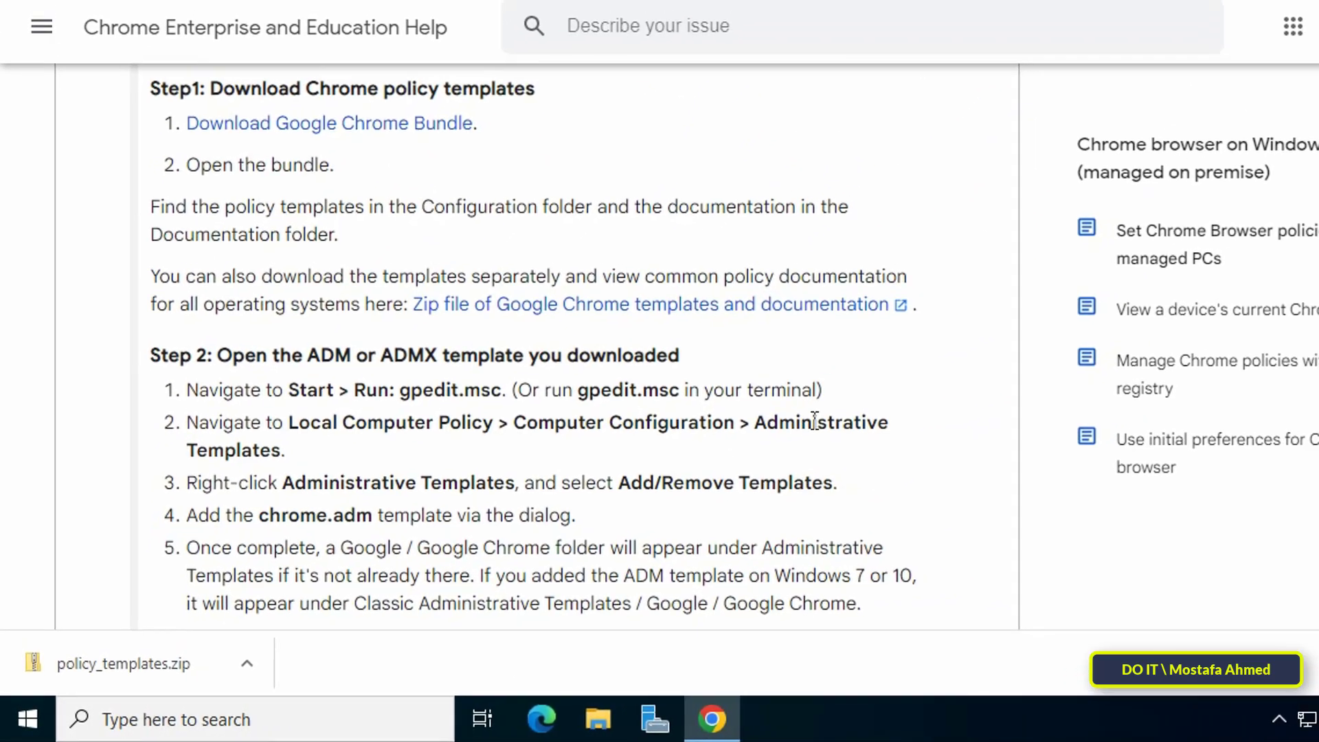
{"action": "left_click", "coordinate": [1297, 22]}
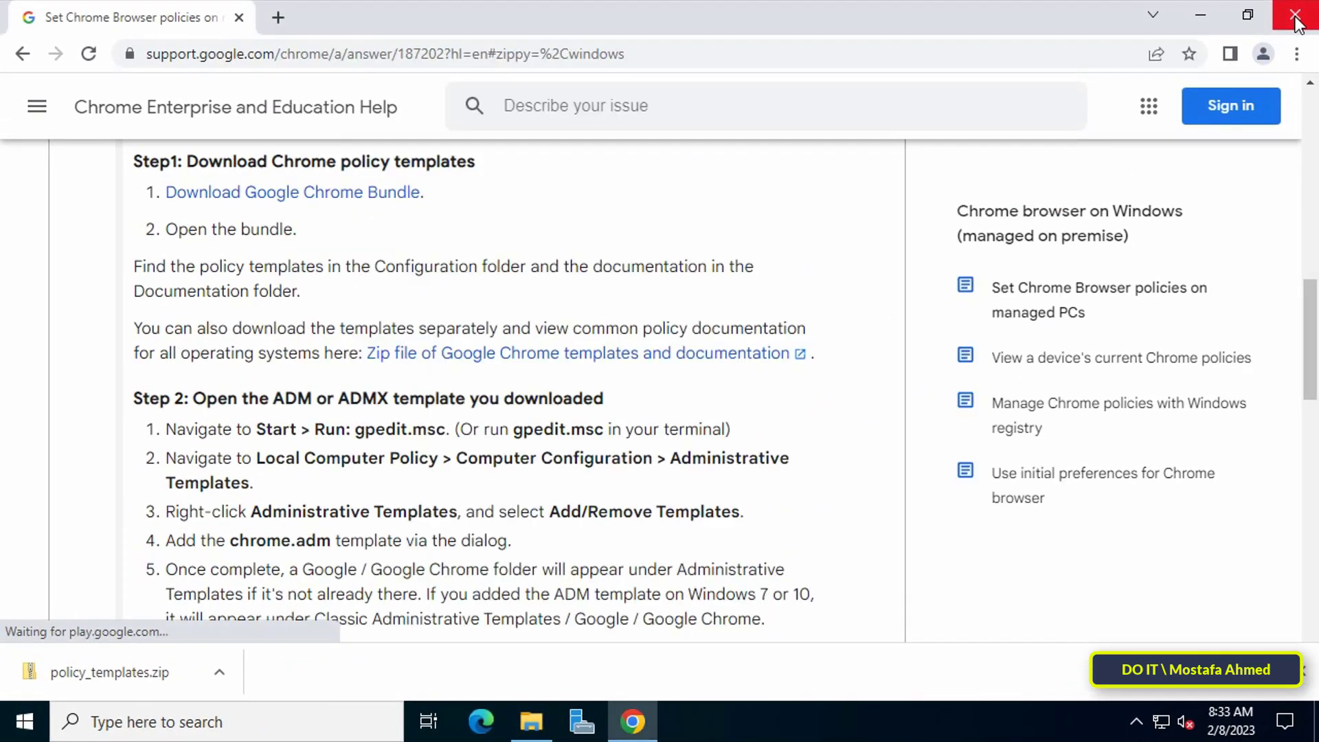
Extract policy_templates.zip to the suggested destination, revealing chromeos, common, windows and VERSION.
{"action": "left_click", "coordinate": [1297, 23]}
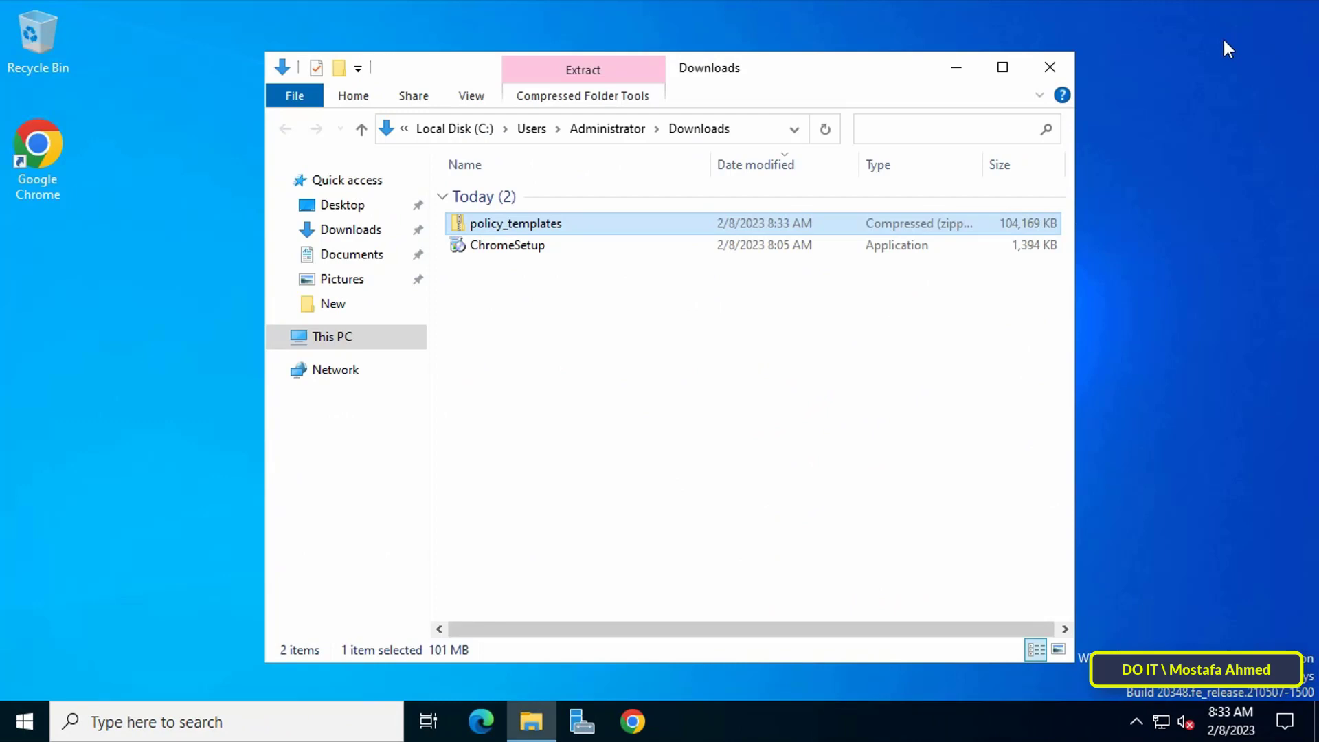
{"action": "right_click", "coordinate": [513, 228]}
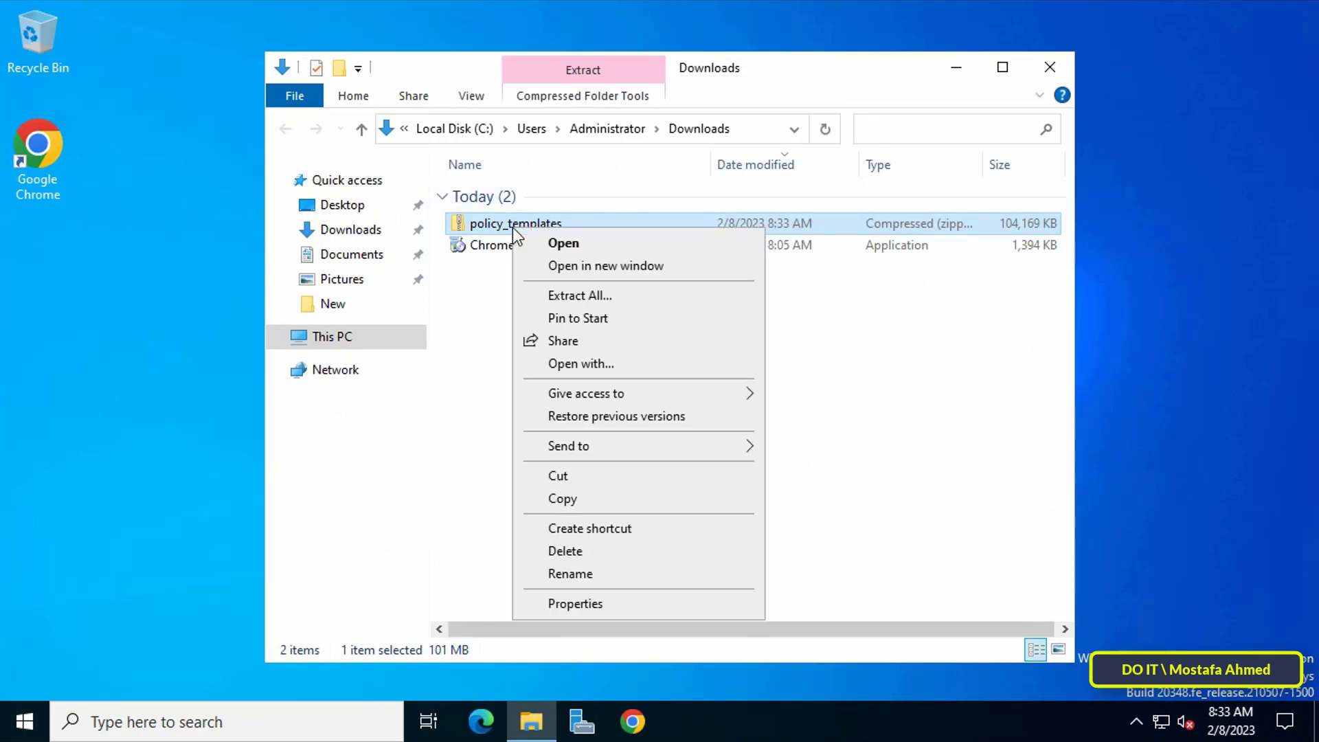
{"action": "left_click", "coordinate": [605, 302]}
{"action": "left_click", "coordinate": [847, 558]}
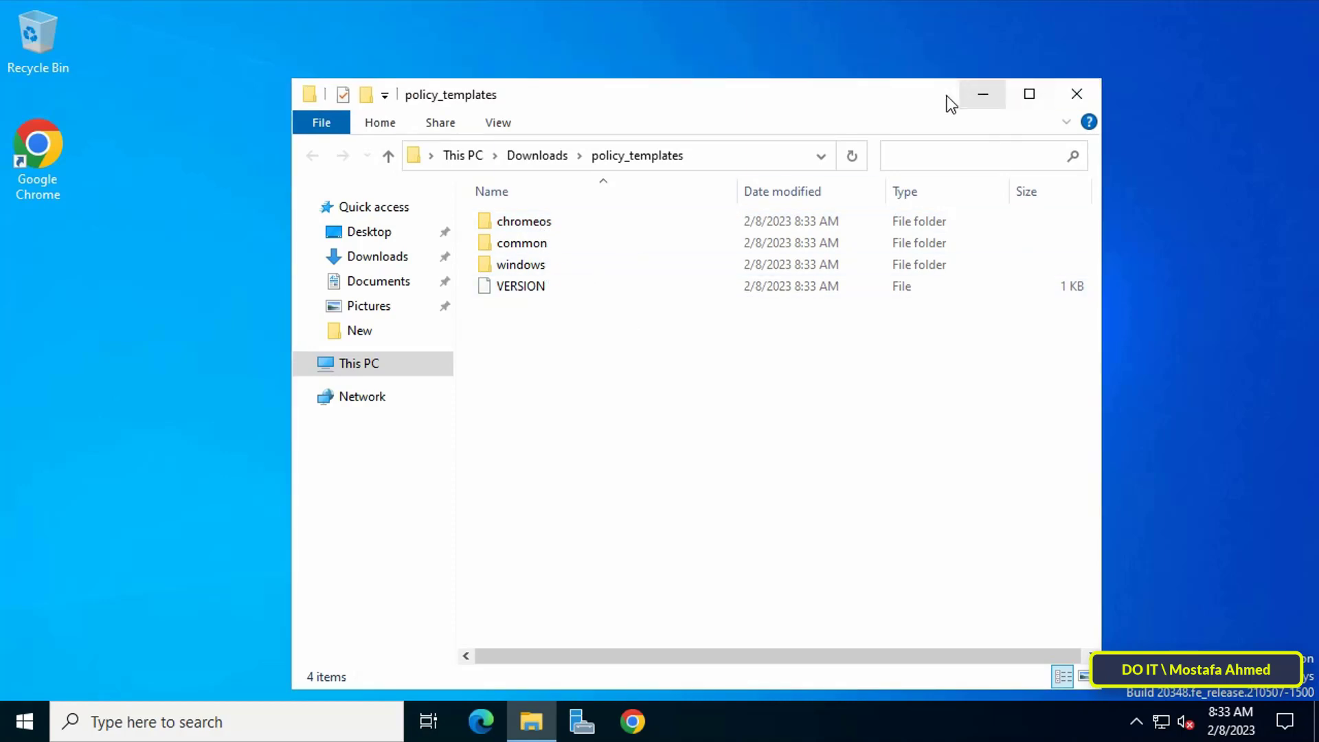
{"action": "left_click_drag", "start_coordinate": [948, 100], "coordinate": [926, 59]}
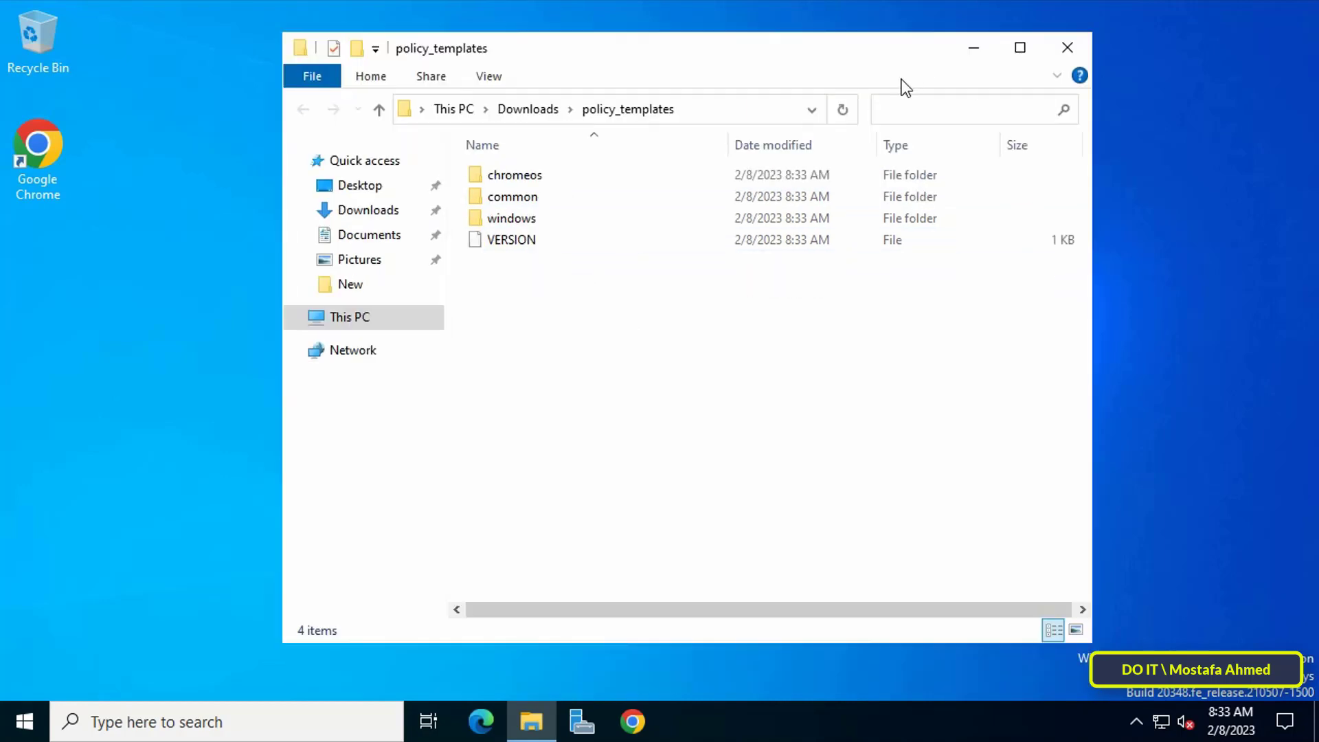
{"action": "left_click", "coordinate": [27, 725]}
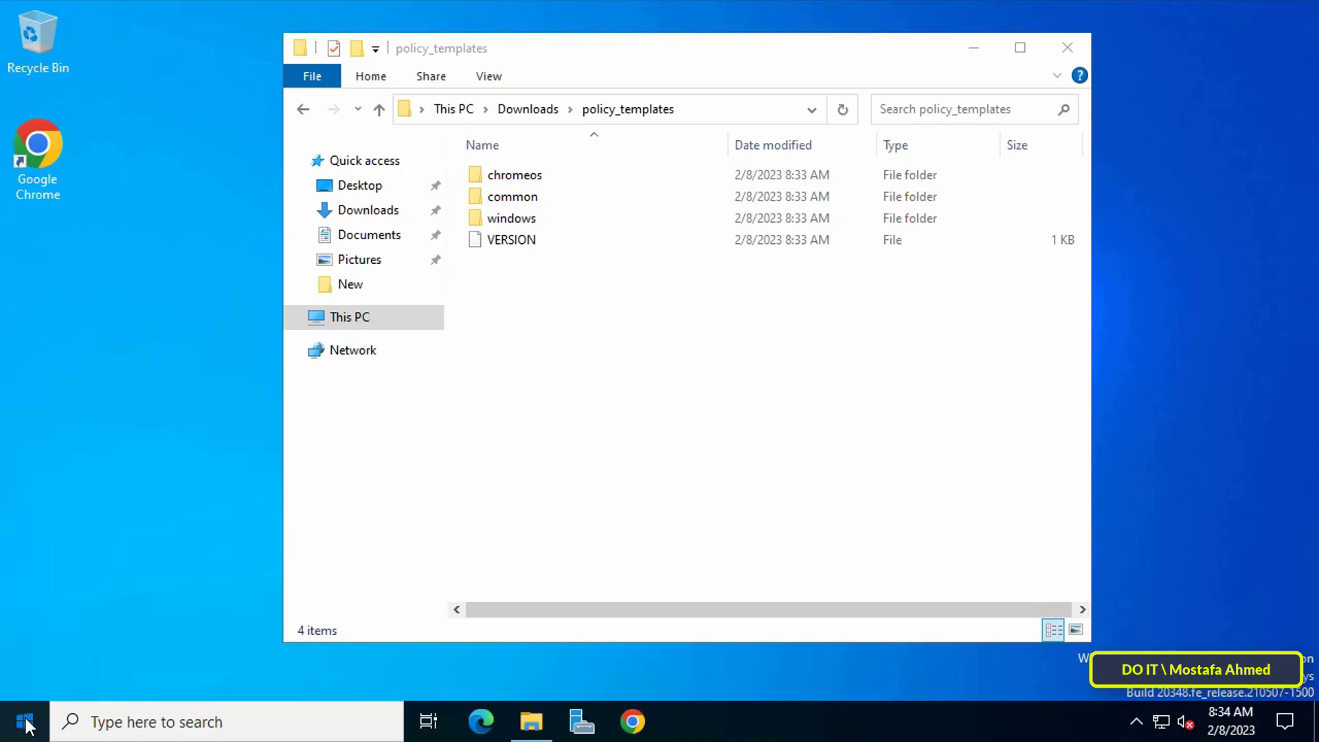
Launch Server Manager and start Group Policy Management from its Tools menu.
{"action": "left_click", "coordinate": [27, 725]}
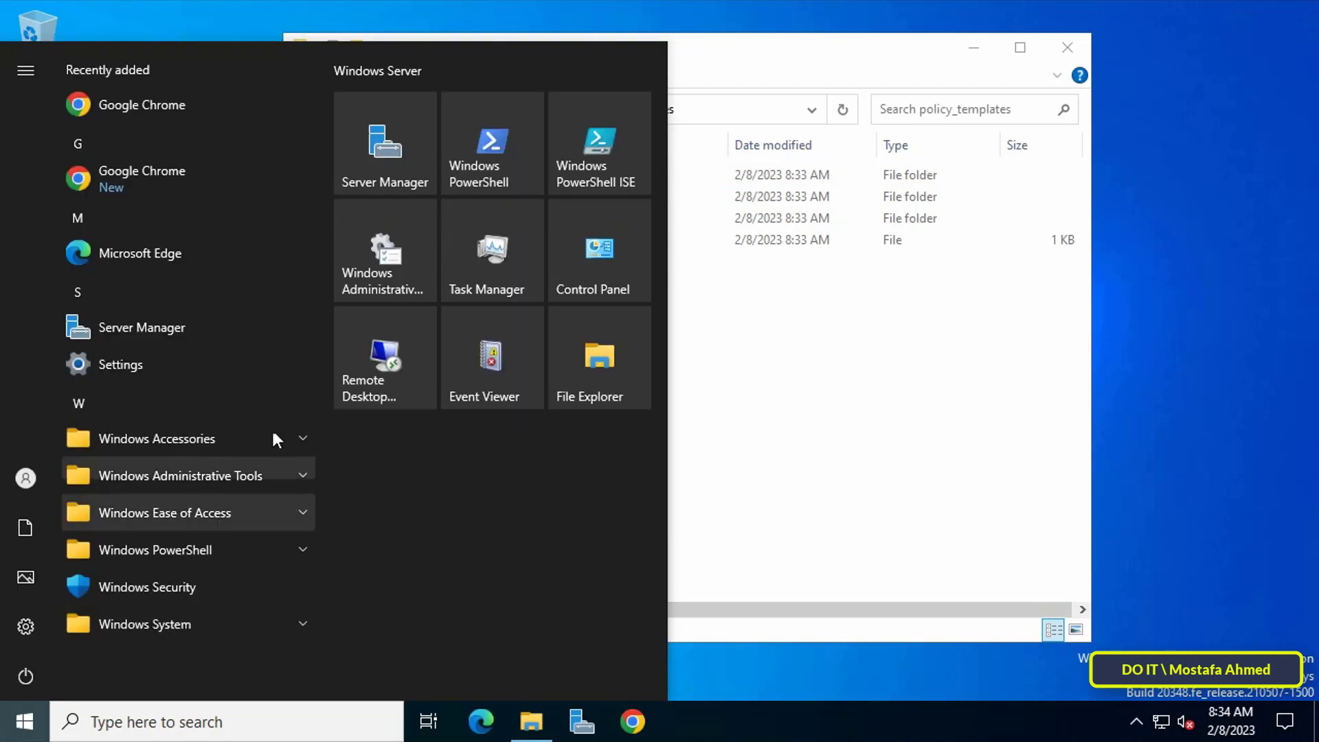
{"action": "left_click", "coordinate": [407, 158]}
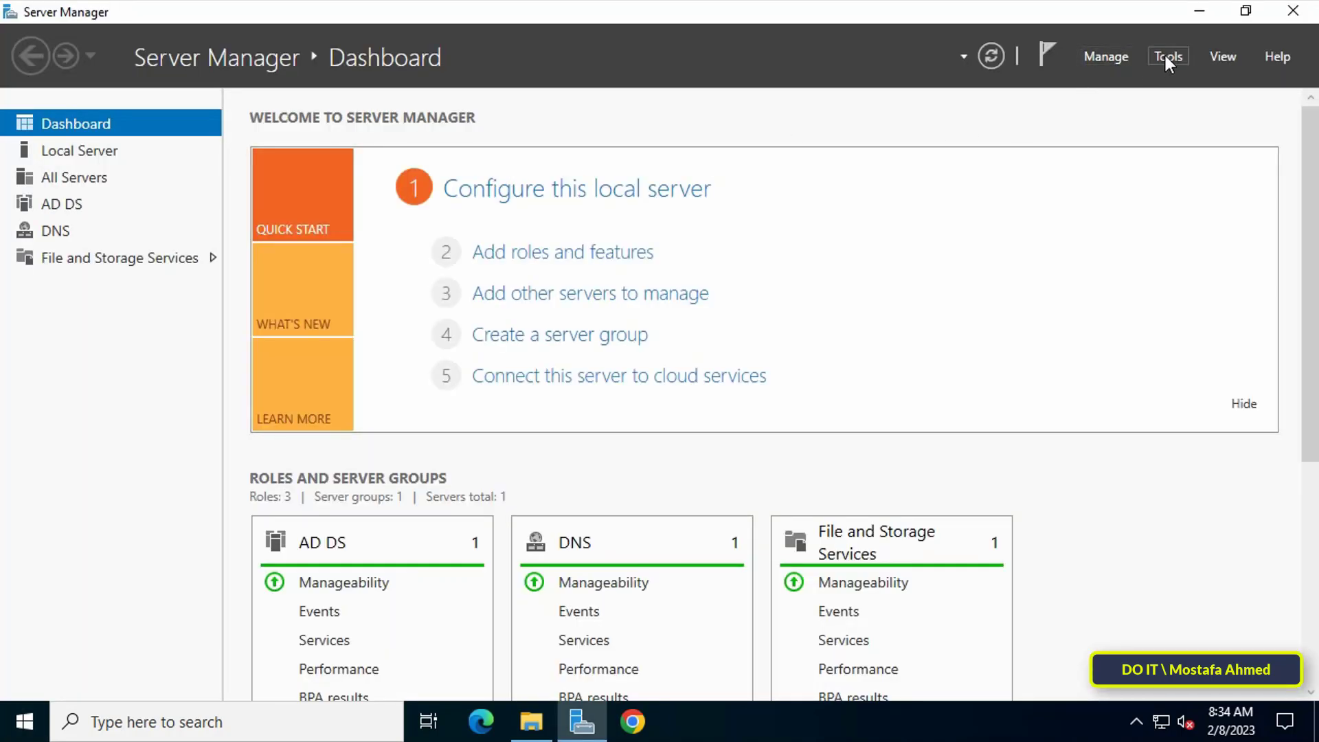
{"action": "left_click", "coordinate": [1167, 58]}
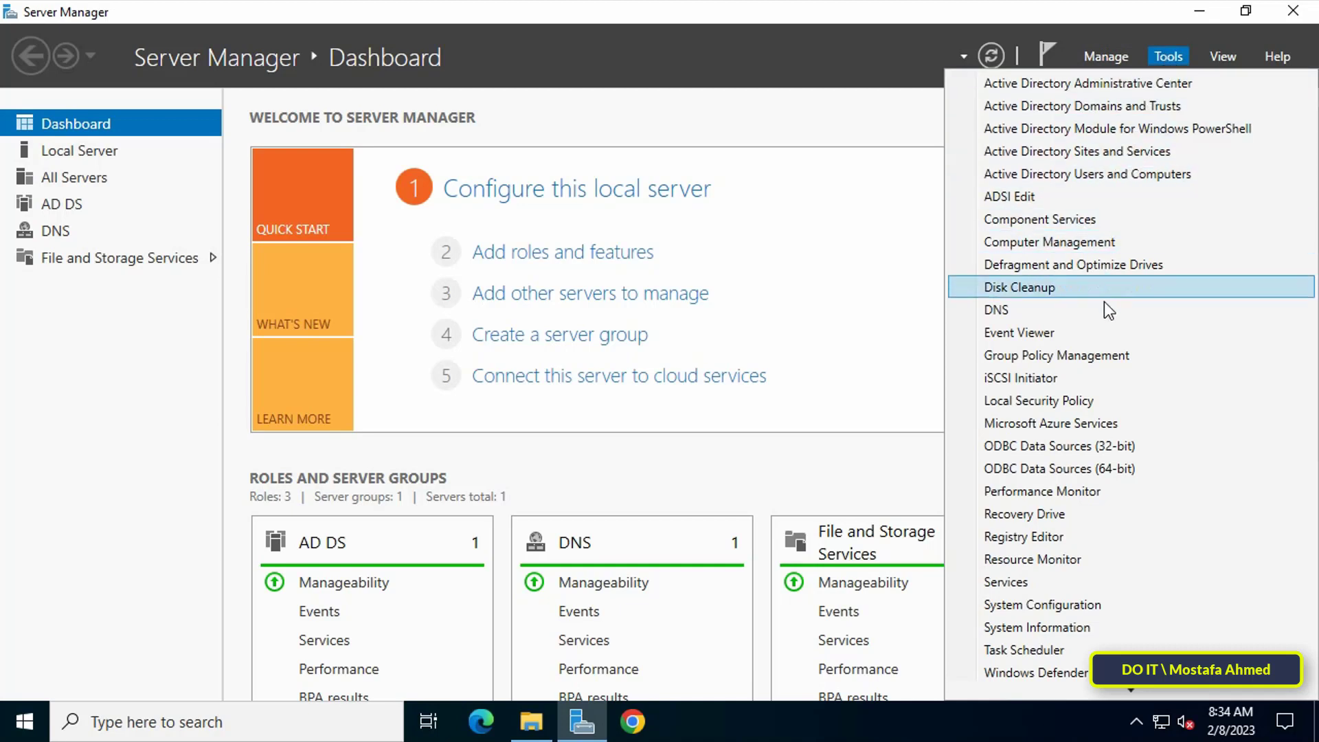
{"action": "left_click", "coordinate": [1106, 356]}
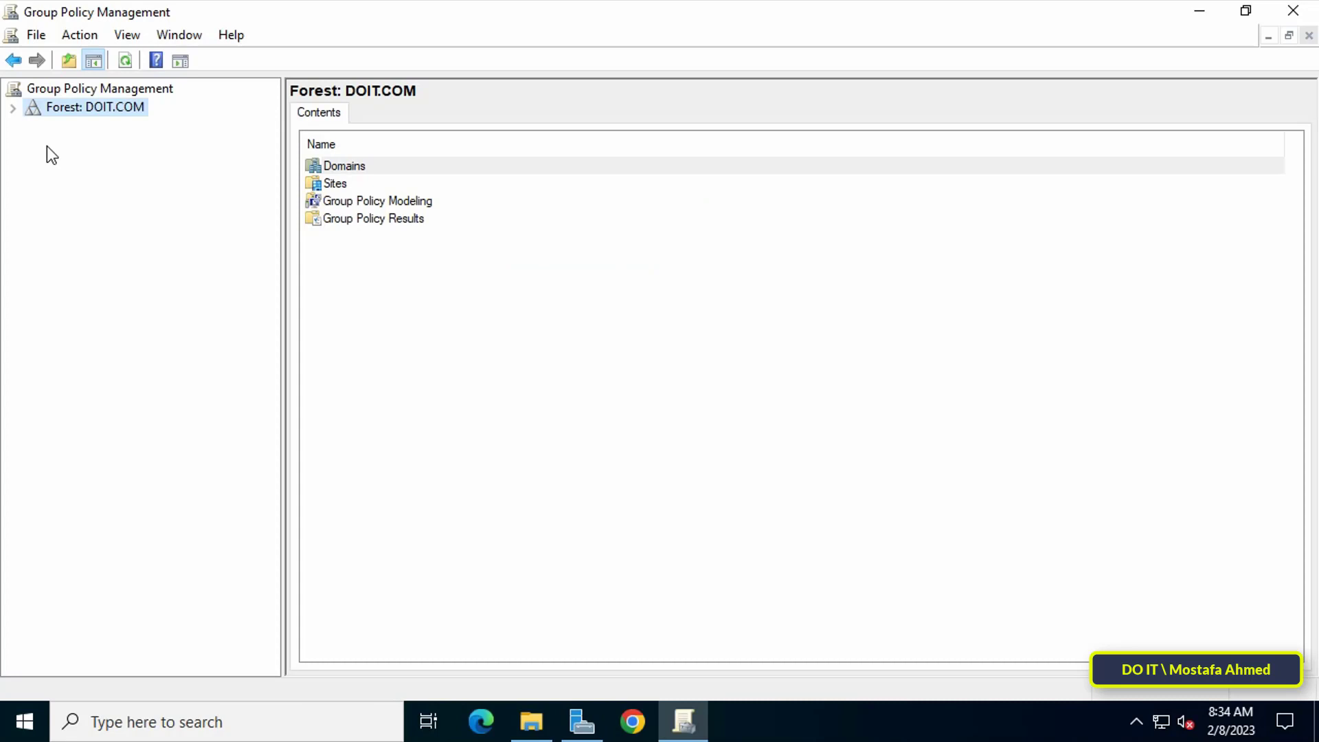
Expand Forest > Domains > DOIT.COM and edit the Default Domain Policy.
{"action": "left_click", "coordinate": [13, 112]}
{"action": "left_click", "coordinate": [32, 126]}
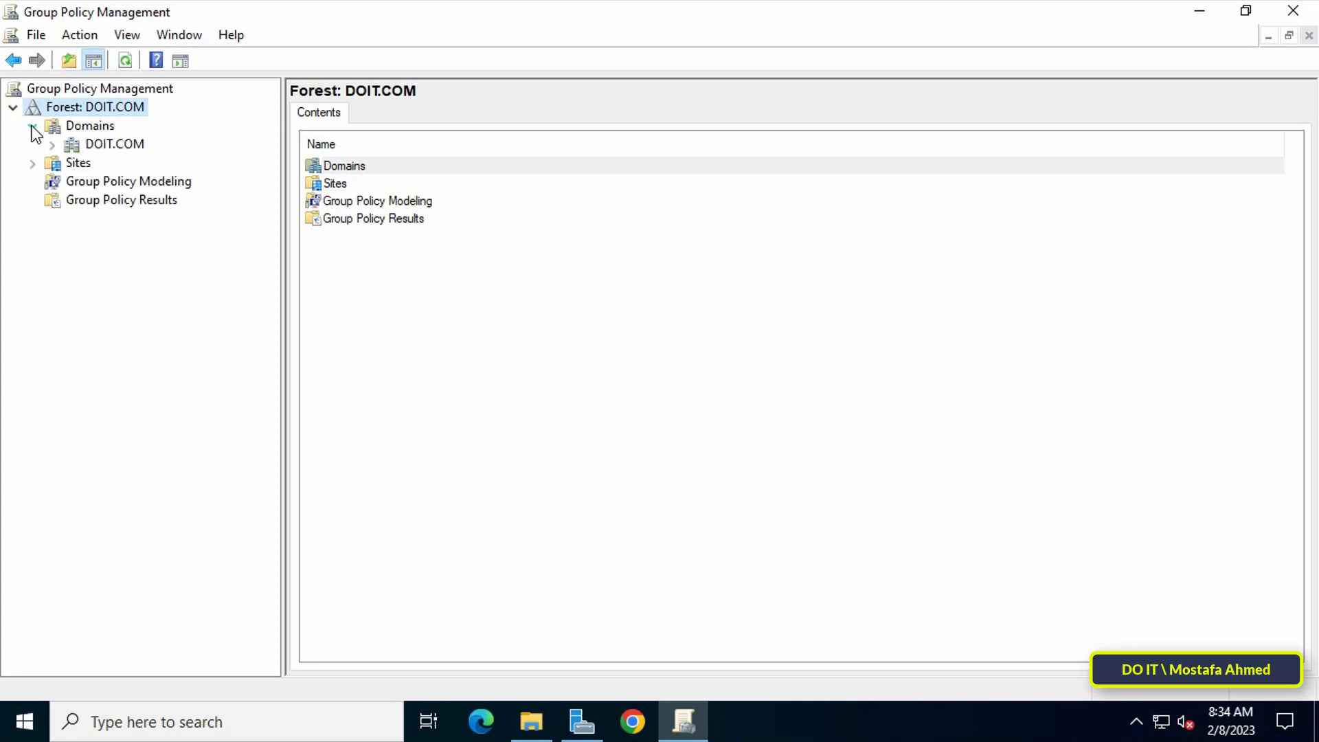
{"action": "left_click", "coordinate": [52, 146]}
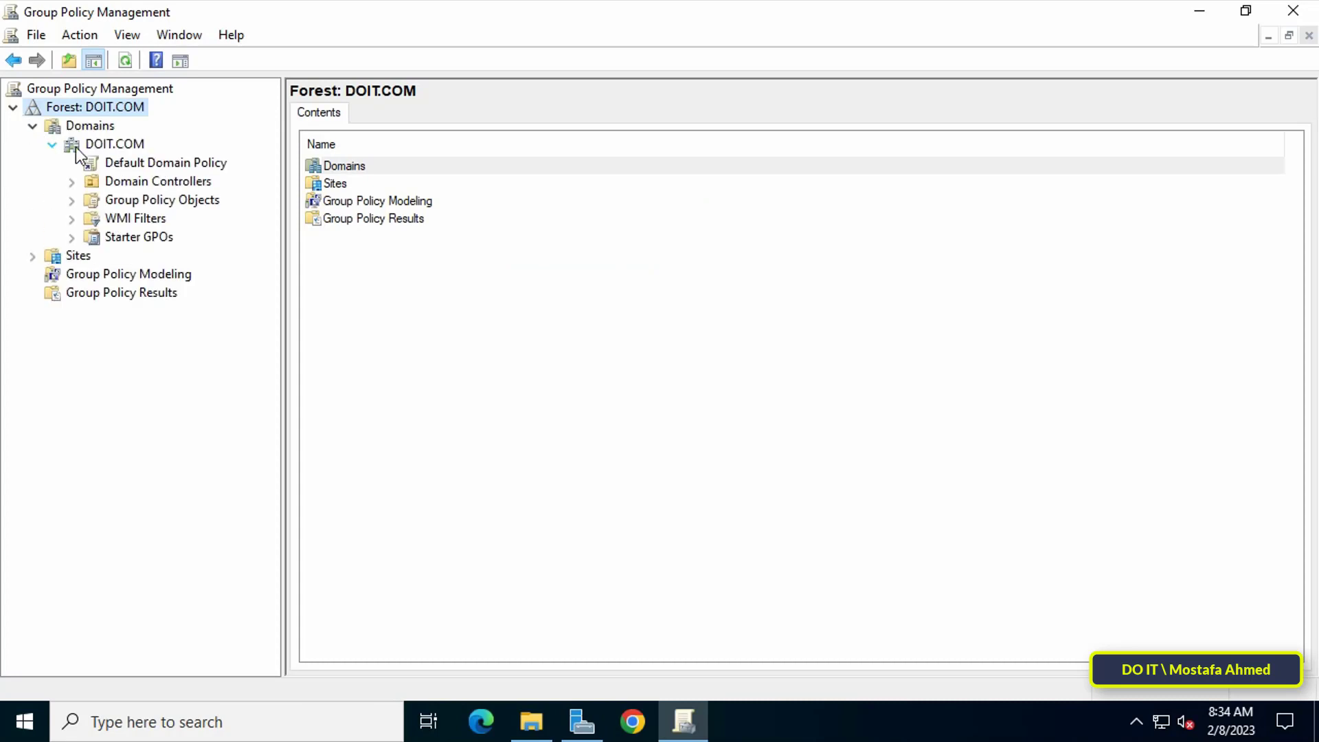
{"action": "left_click", "coordinate": [120, 165]}
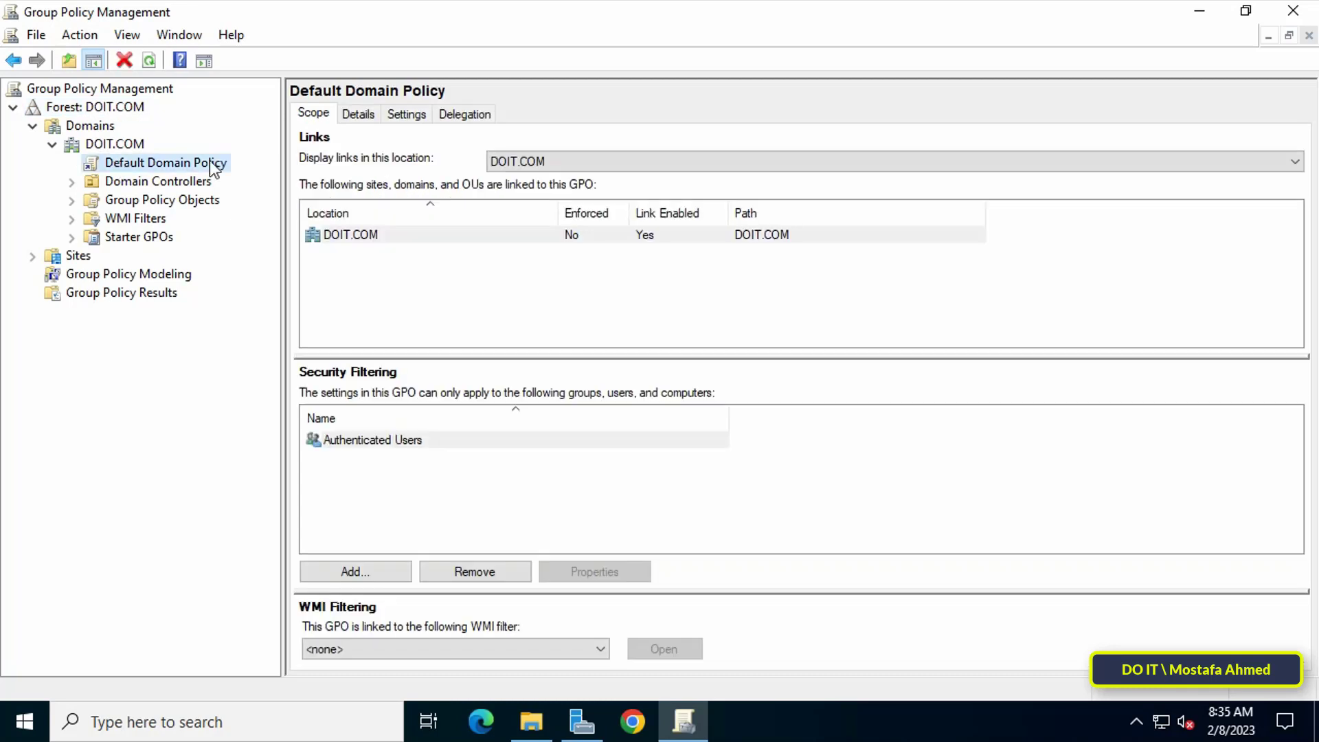
{"action": "right_click", "coordinate": [209, 160]}
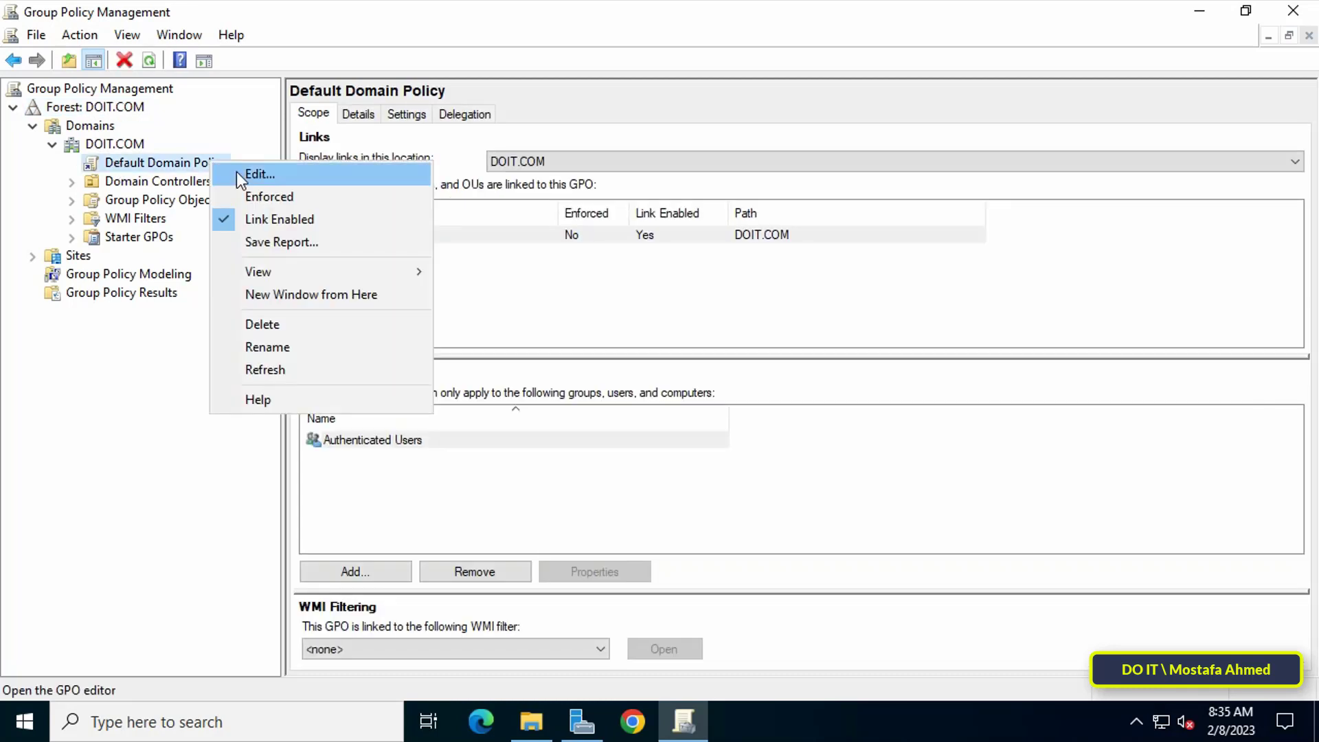
{"action": "left_click", "coordinate": [350, 180]}
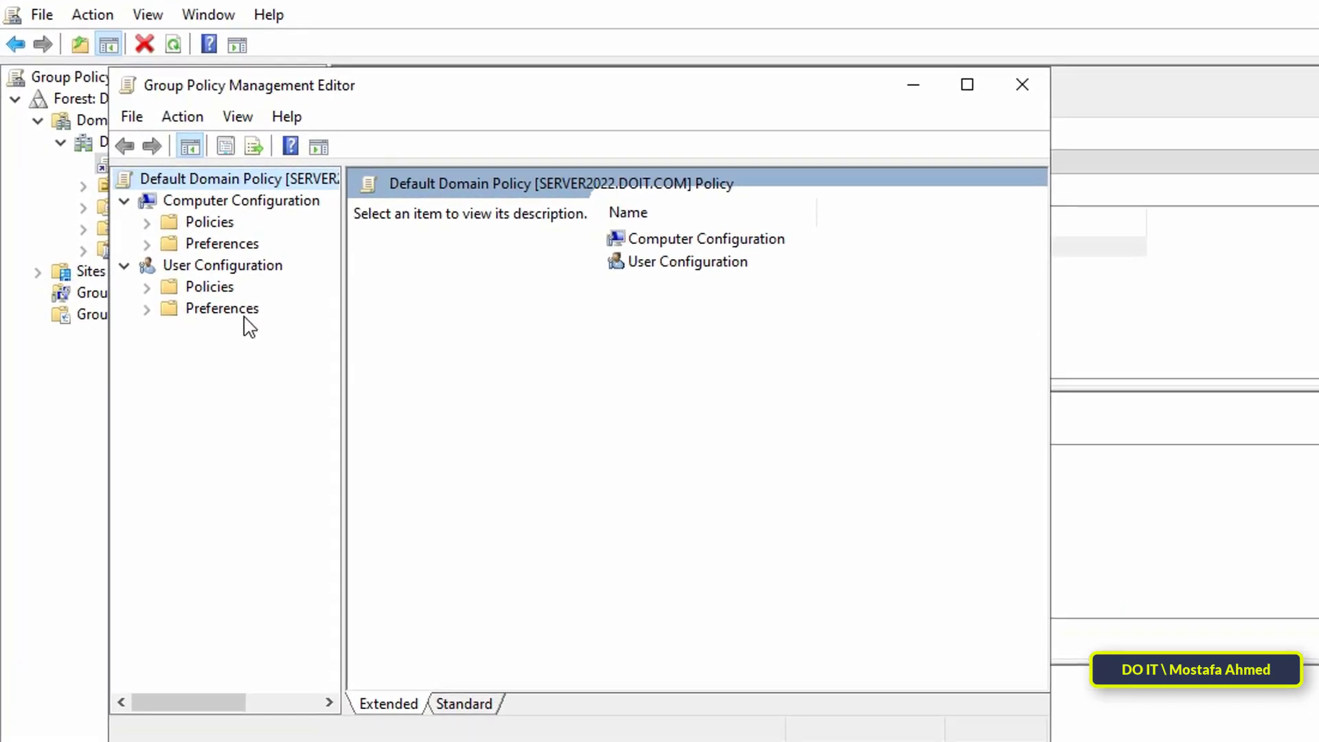
Open Add/Remove Templates on the computer Administrative Templates and start adding a template.
{"action": "left_click", "coordinate": [148, 222]}
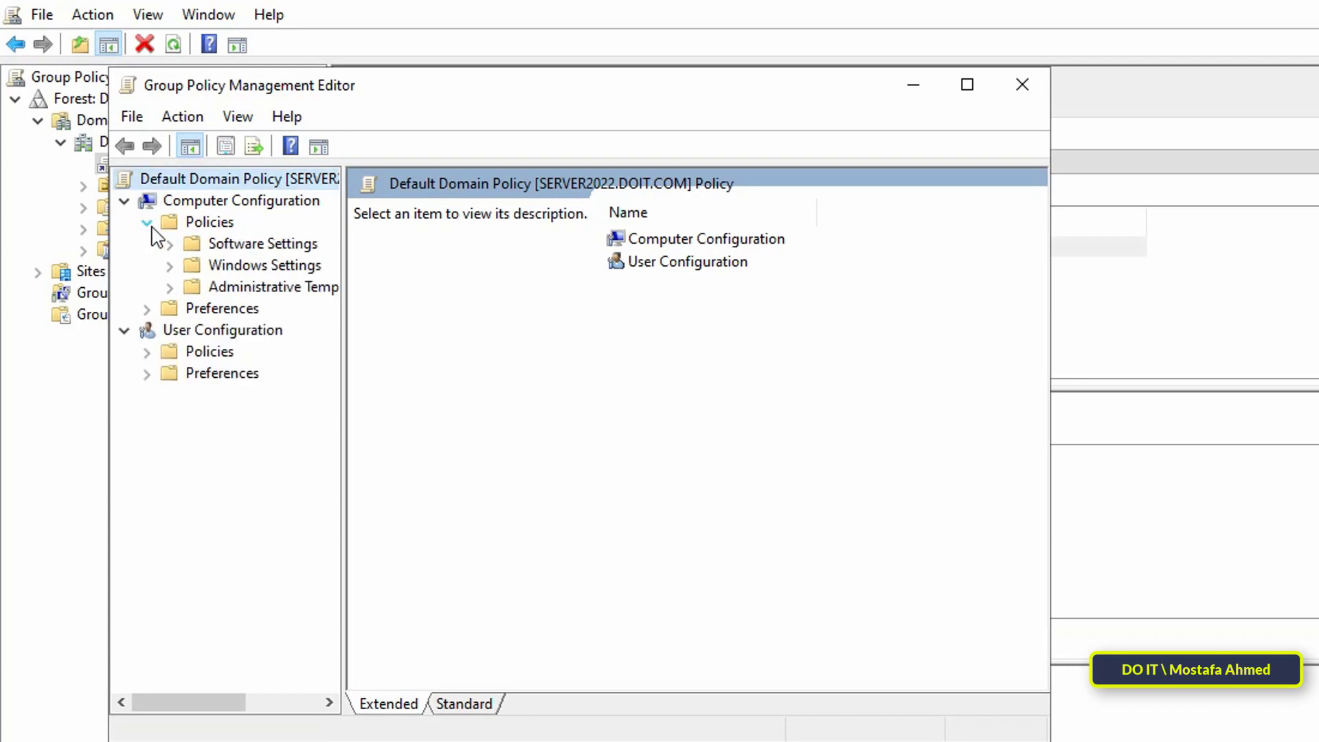
{"action": "right_click", "coordinate": [275, 295]}
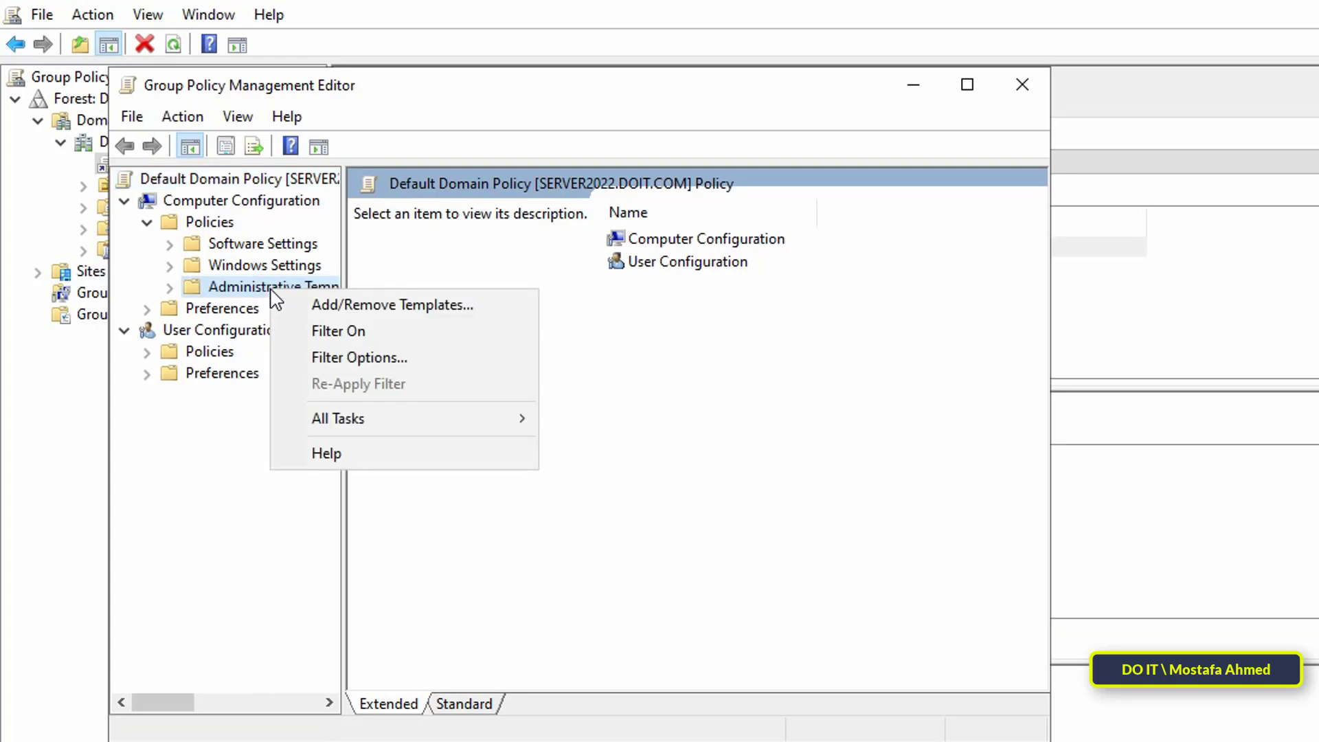
{"action": "left_click", "coordinate": [486, 318]}
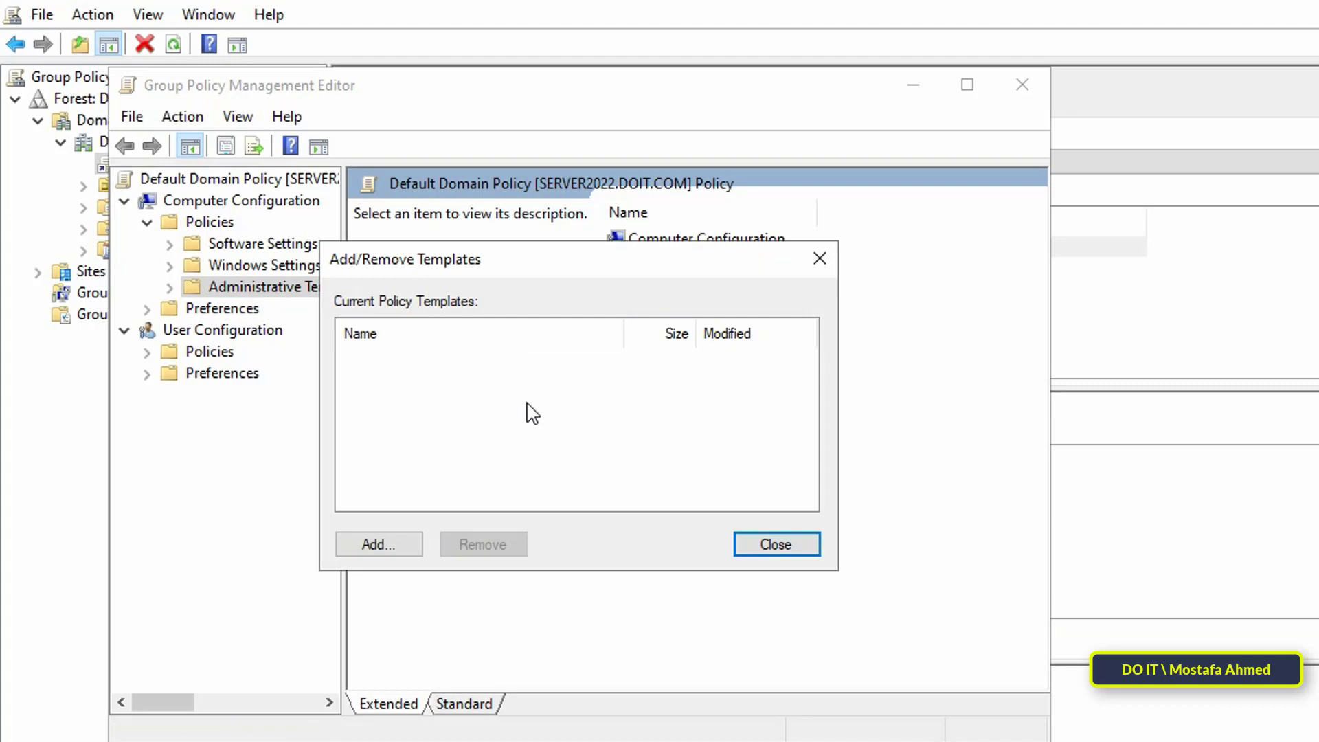
{"action": "left_click", "coordinate": [410, 543]}
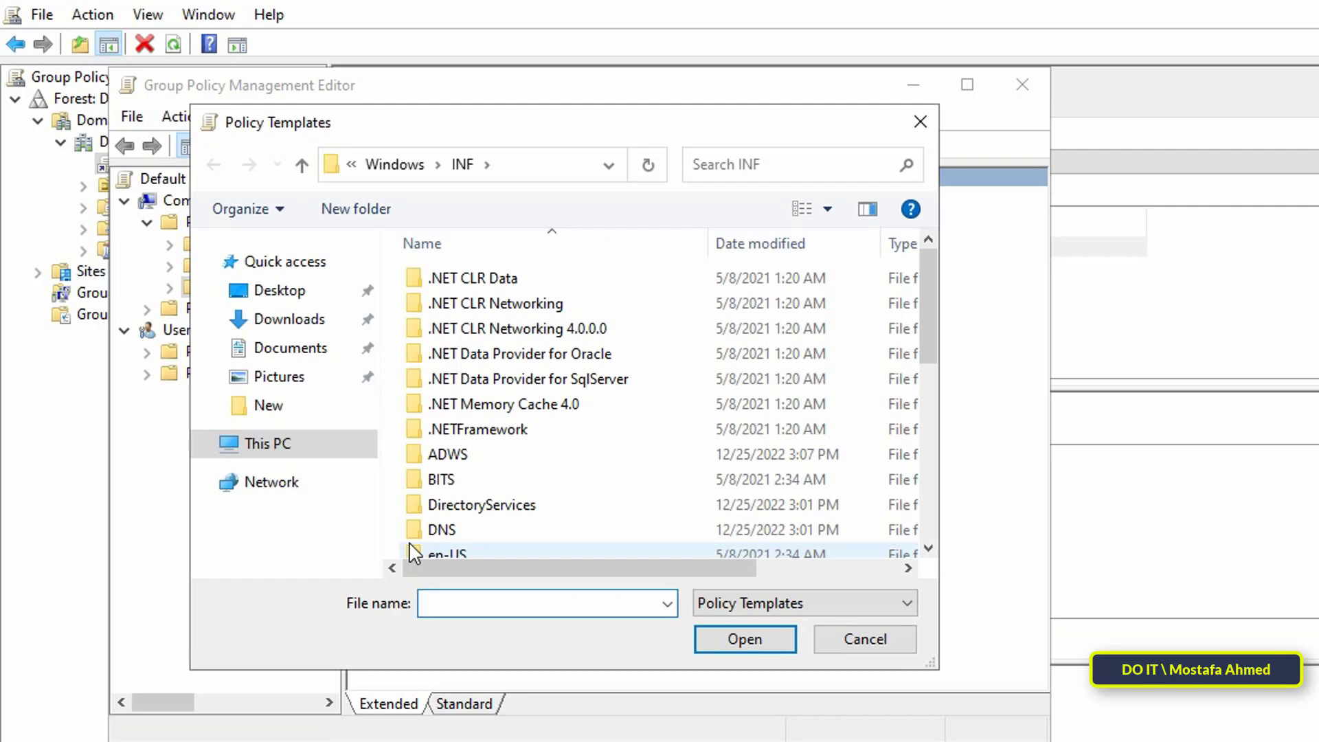
Add chrome.adm from Downloads > policy_templates > windows > adm > en-US.
{"action": "left_click", "coordinate": [311, 325]}
{"action": "left_click", "coordinate": [454, 318]}
{"action": "double_click", "coordinate": [453, 317]}
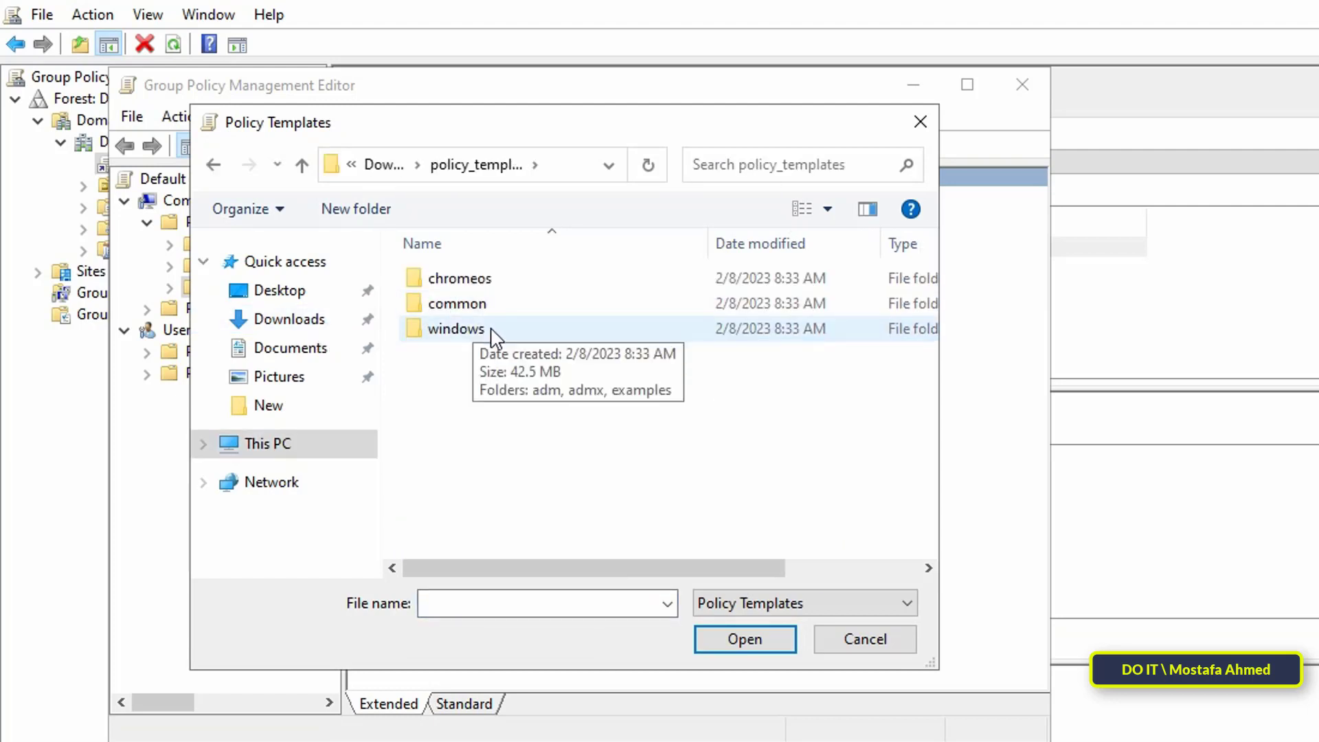
{"action": "left_click", "coordinate": [506, 299]}
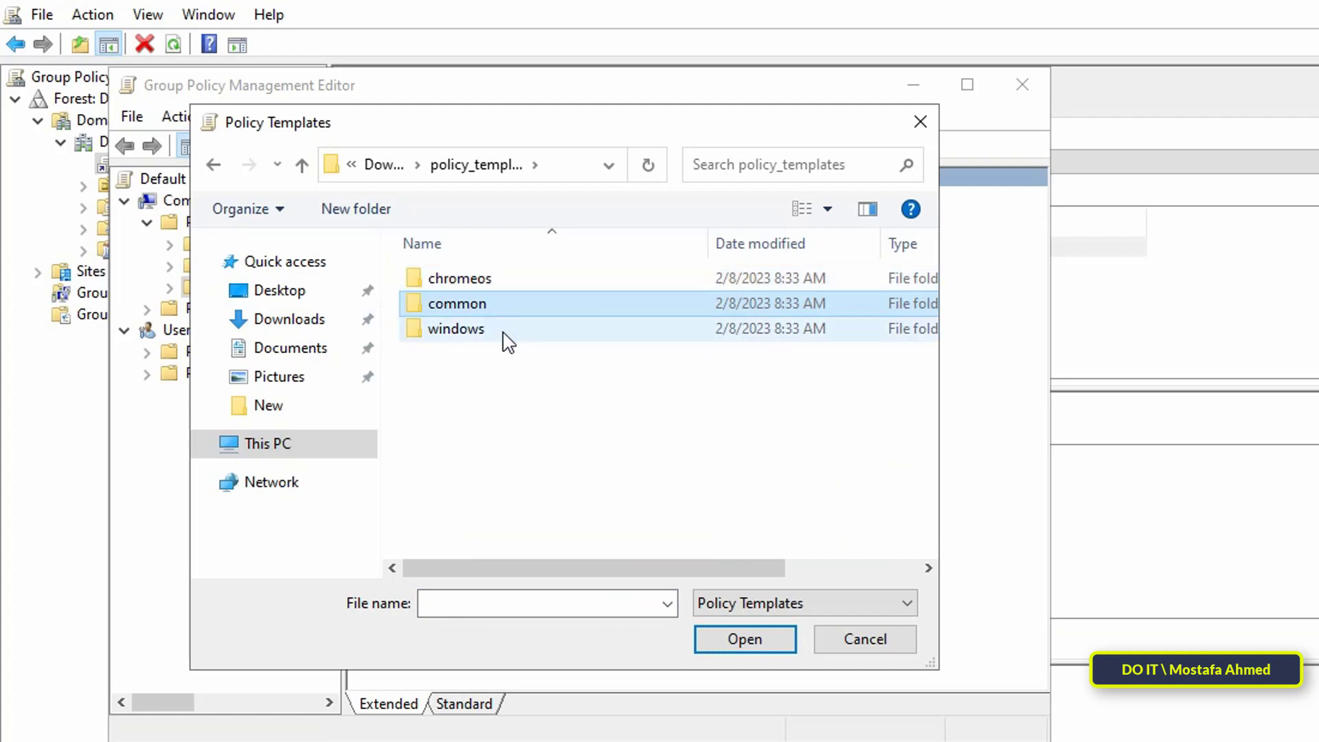
{"action": "left_click", "coordinate": [507, 339]}
{"action": "double_click", "coordinate": [507, 340]}
{"action": "double_click", "coordinate": [507, 287]}
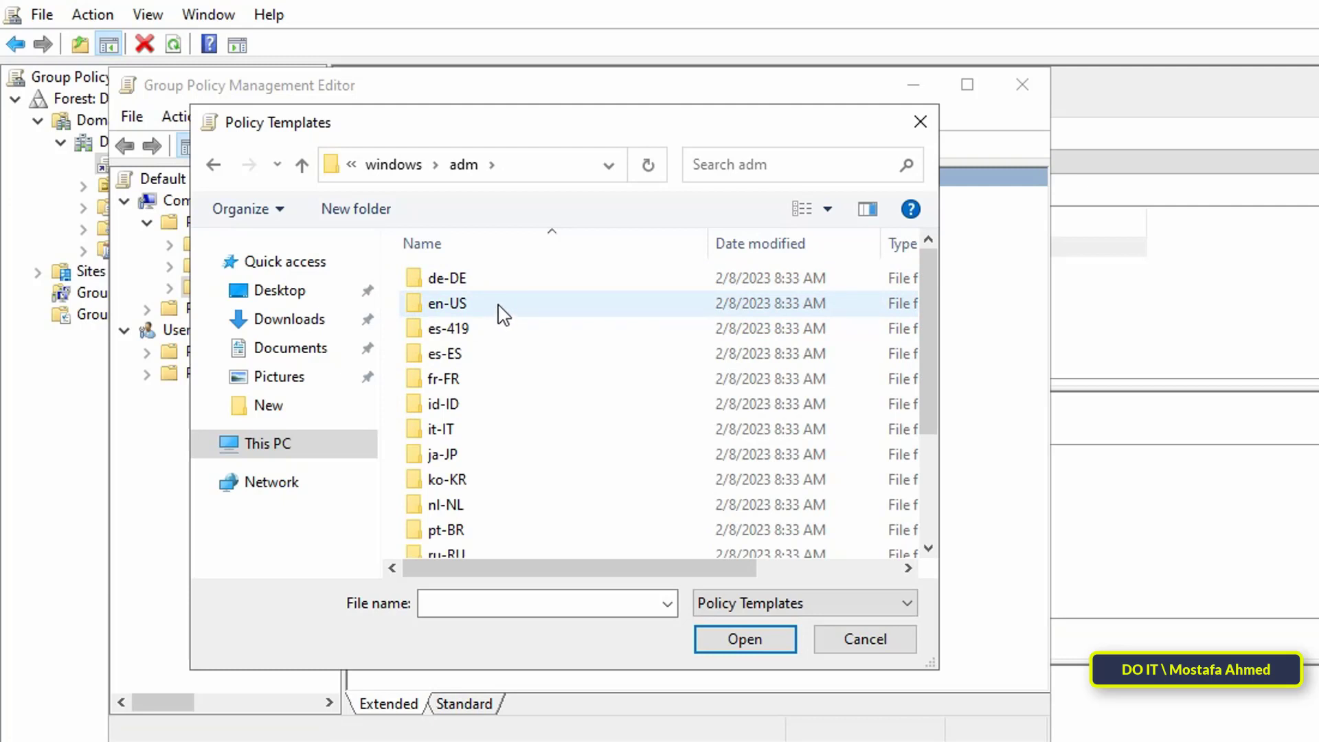
{"action": "left_click", "coordinate": [504, 309]}
{"action": "double_click", "coordinate": [484, 306]}
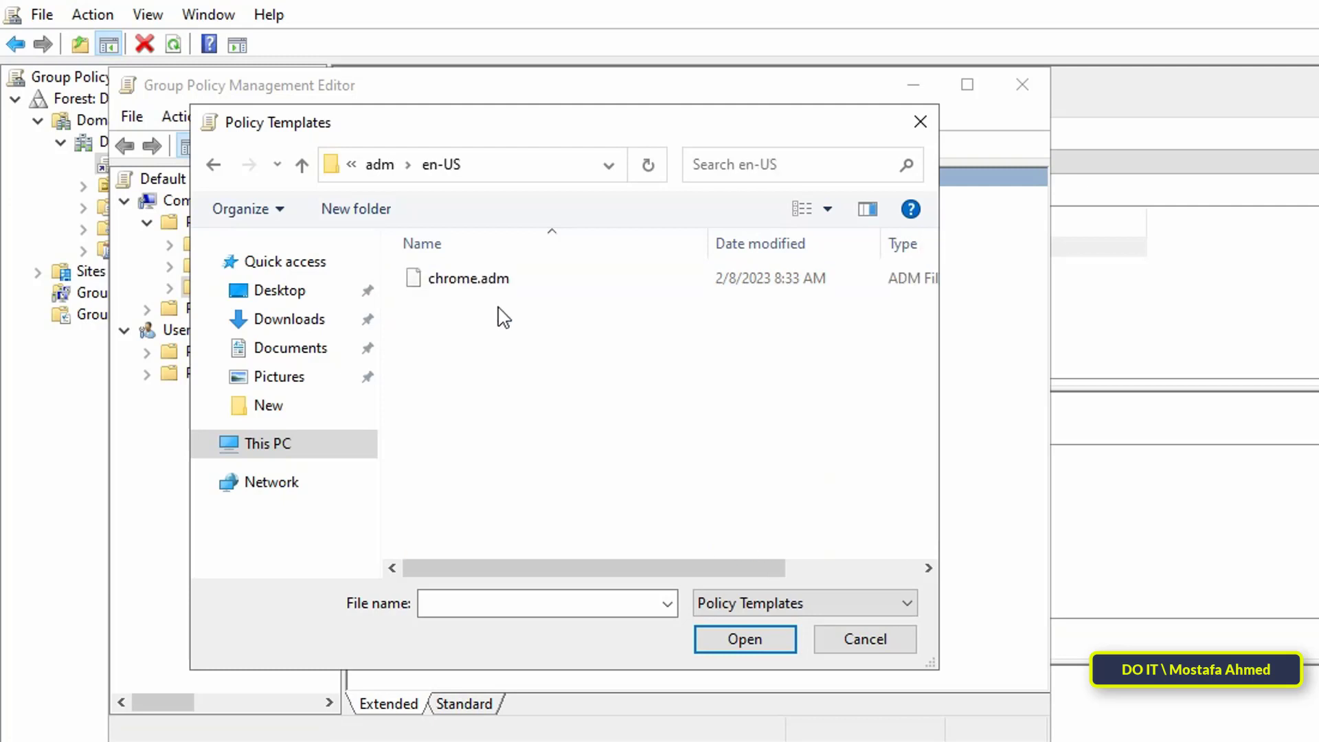
{"action": "left_click", "coordinate": [492, 295]}
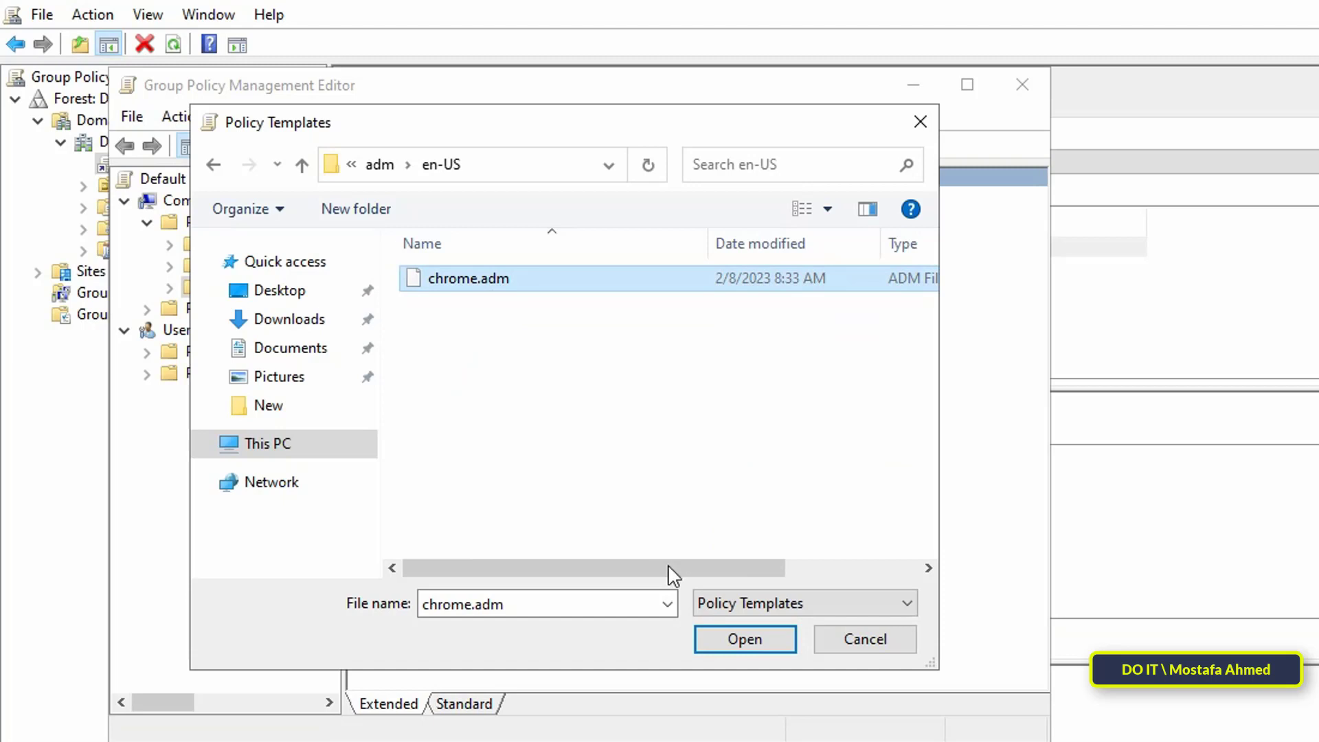
{"action": "left_click", "coordinate": [715, 645]}
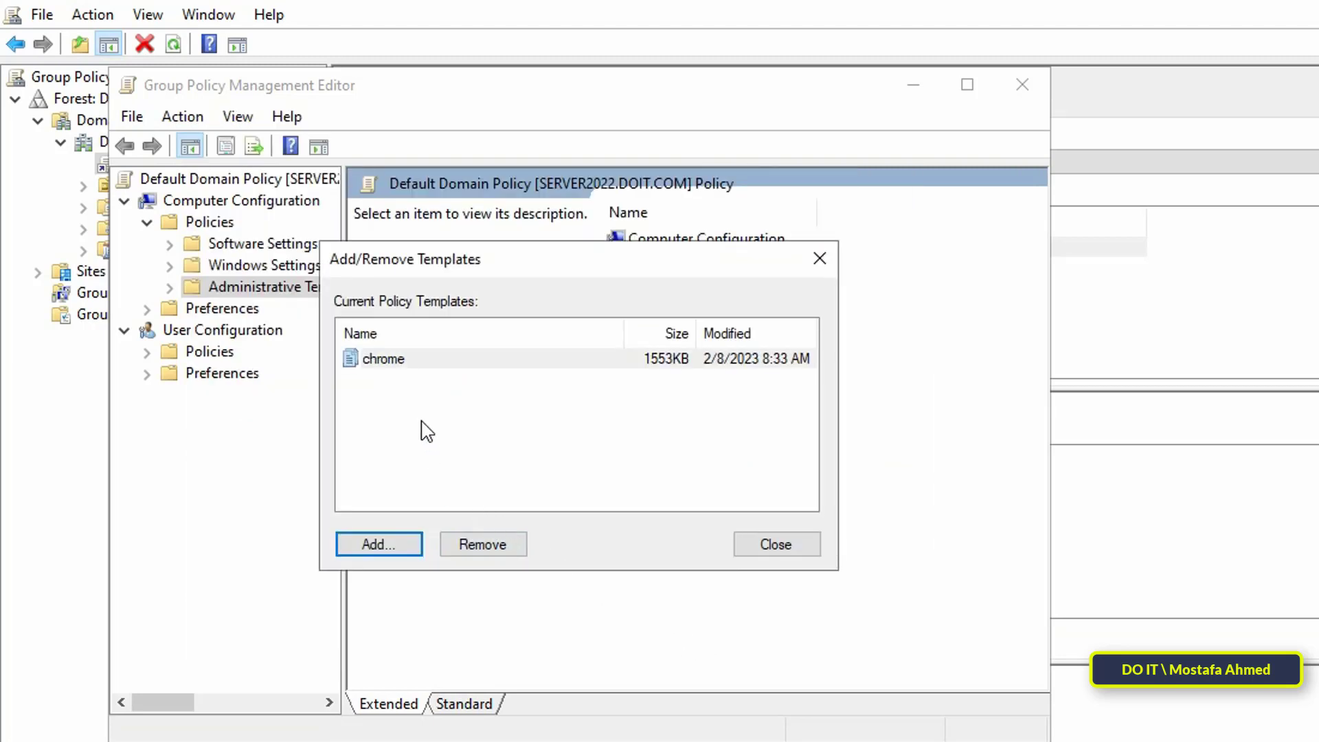
Close the template list and view the User Configuration Administrative Templates.
{"action": "left_click", "coordinate": [777, 544]}
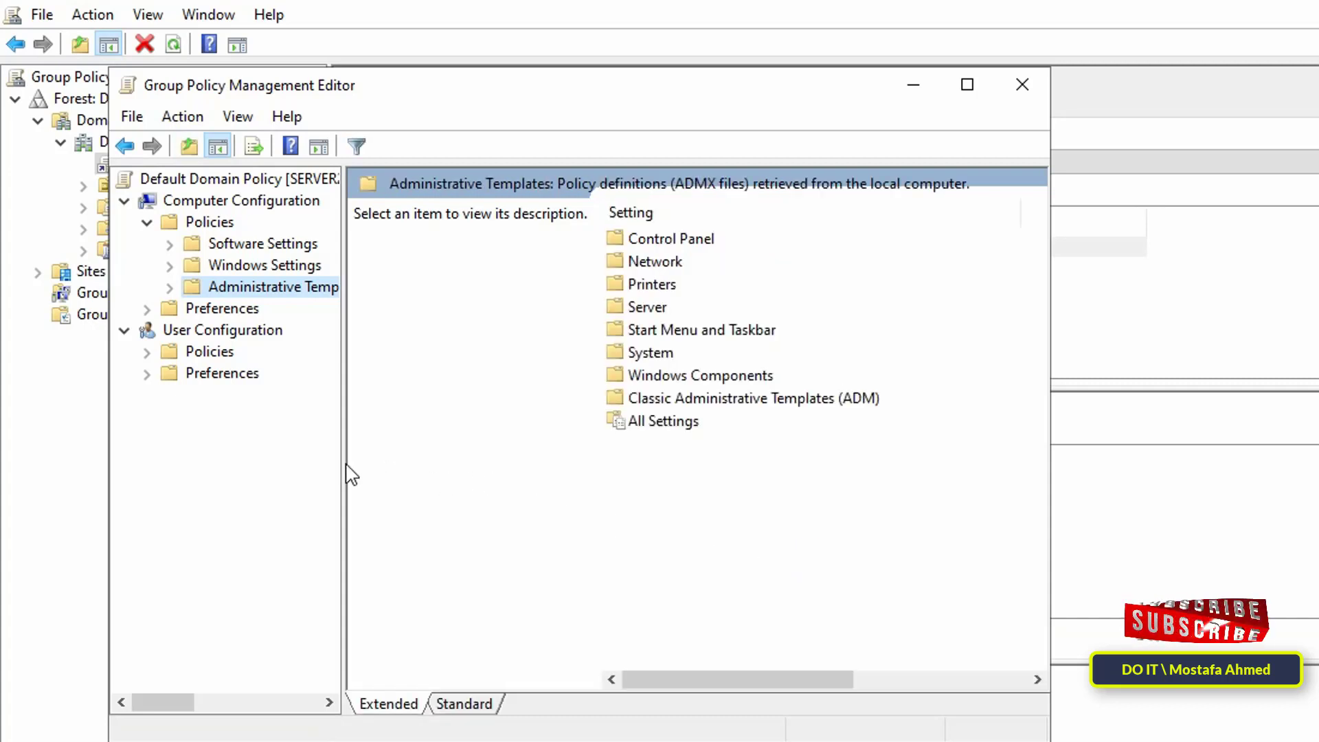
{"action": "left_click_drag", "start_coordinate": [348, 477], "coordinate": [485, 463]}
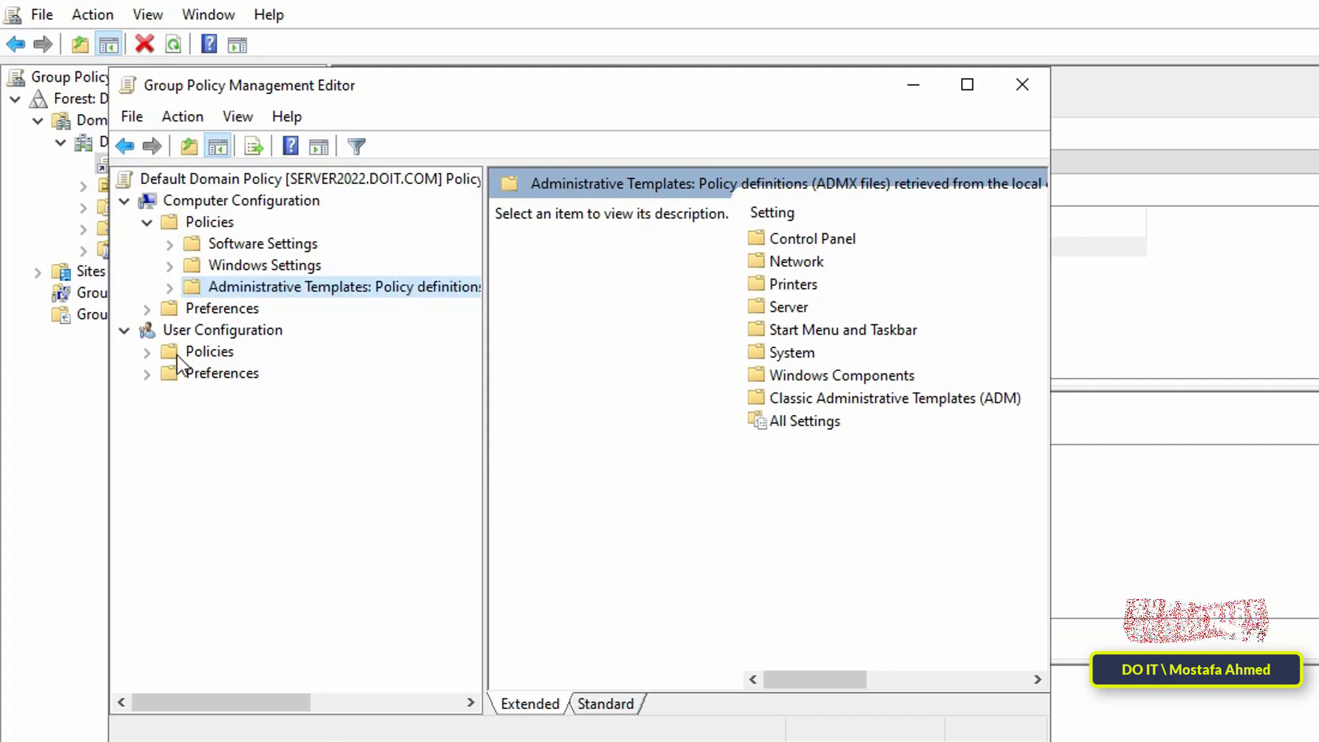
{"action": "left_click", "coordinate": [147, 352]}
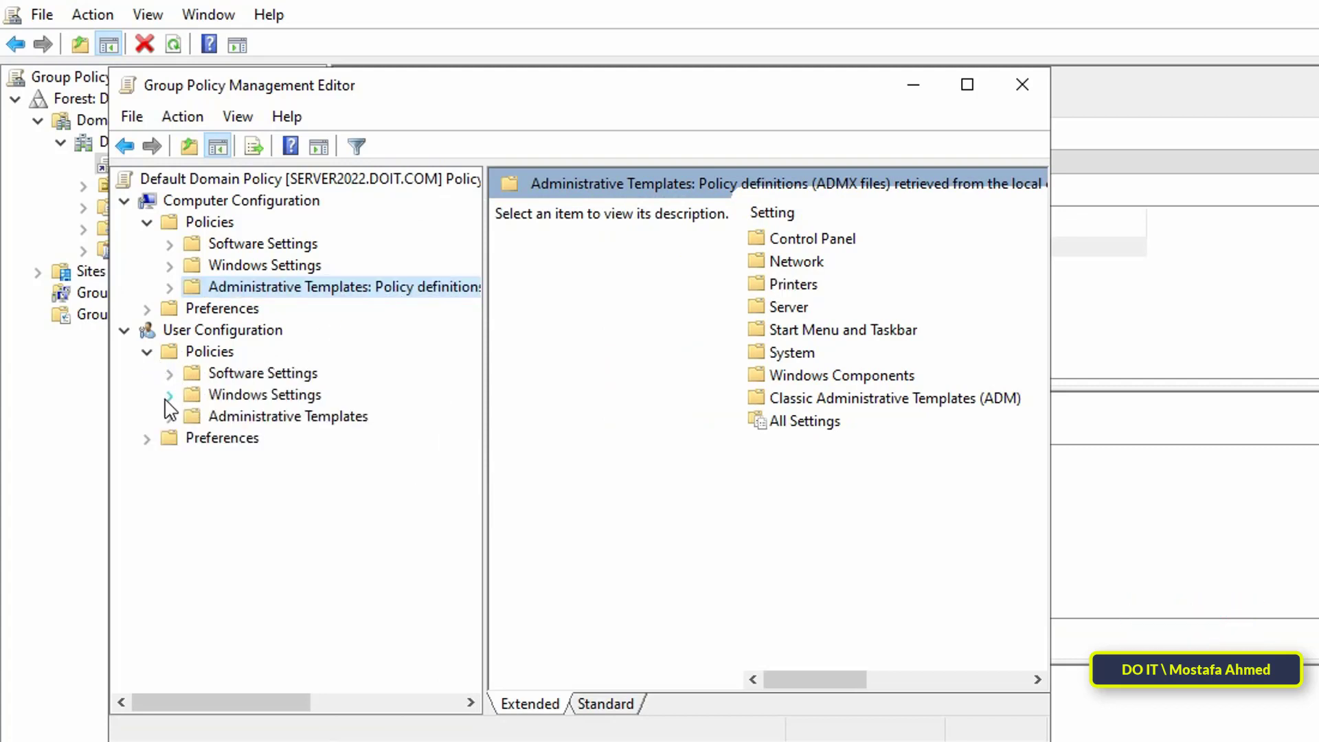
{"action": "left_click", "coordinate": [415, 421]}
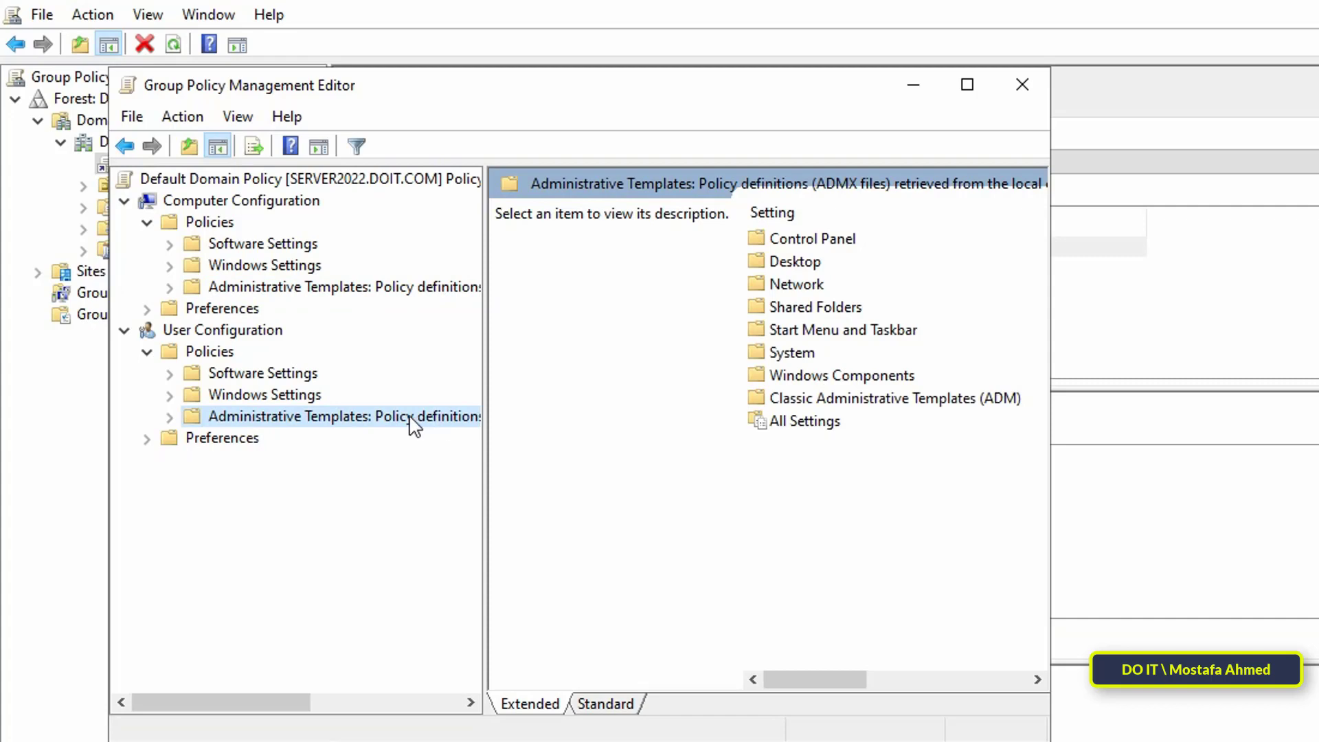
Close the editor, then reopen the Default Domain Policy in a maximized editor.
{"action": "left_click", "coordinate": [1024, 84]}
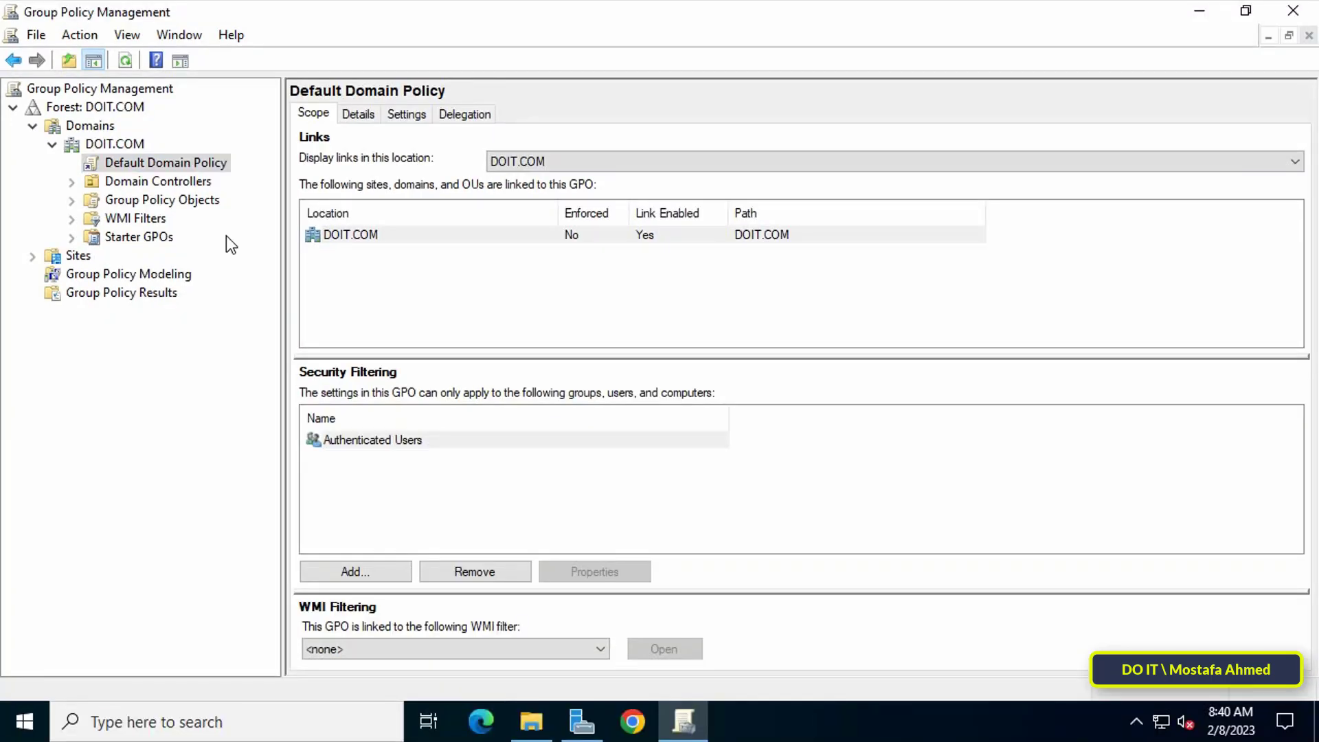
{"action": "right_click", "coordinate": [209, 162]}
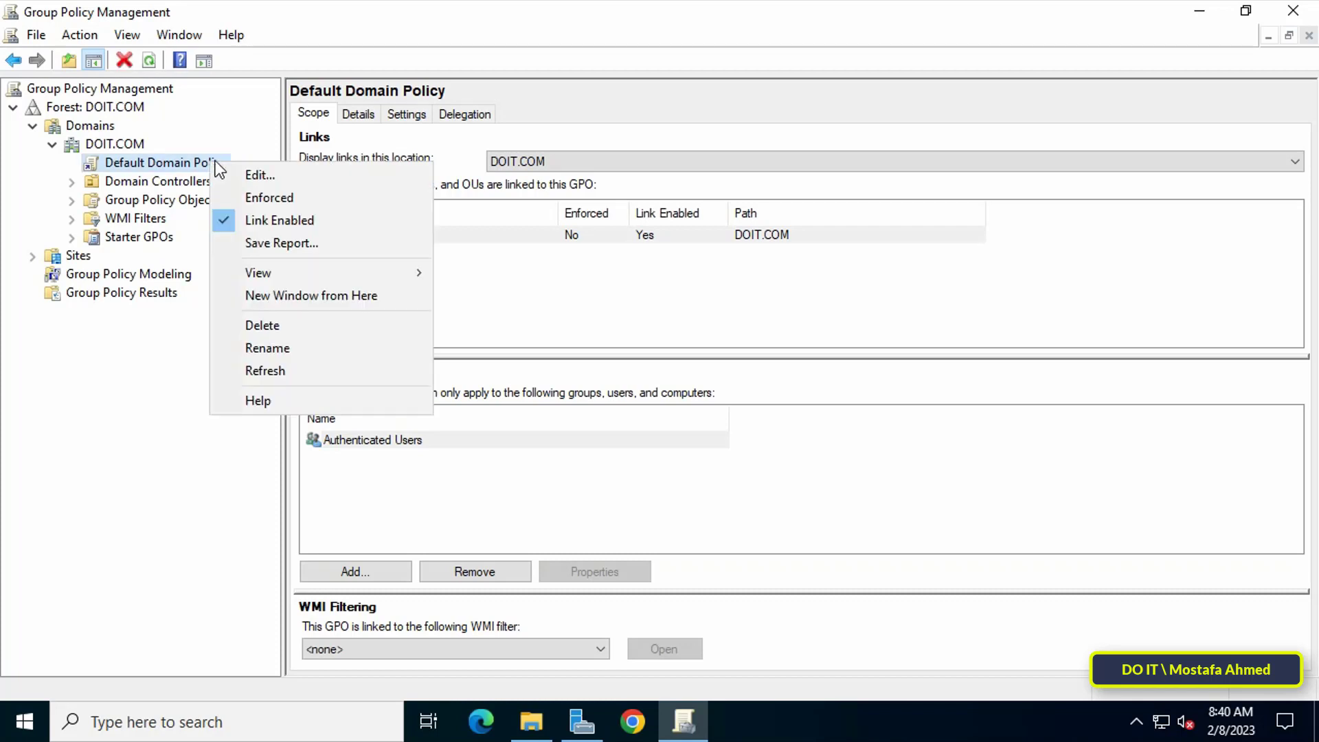
{"action": "left_click", "coordinate": [251, 176]}
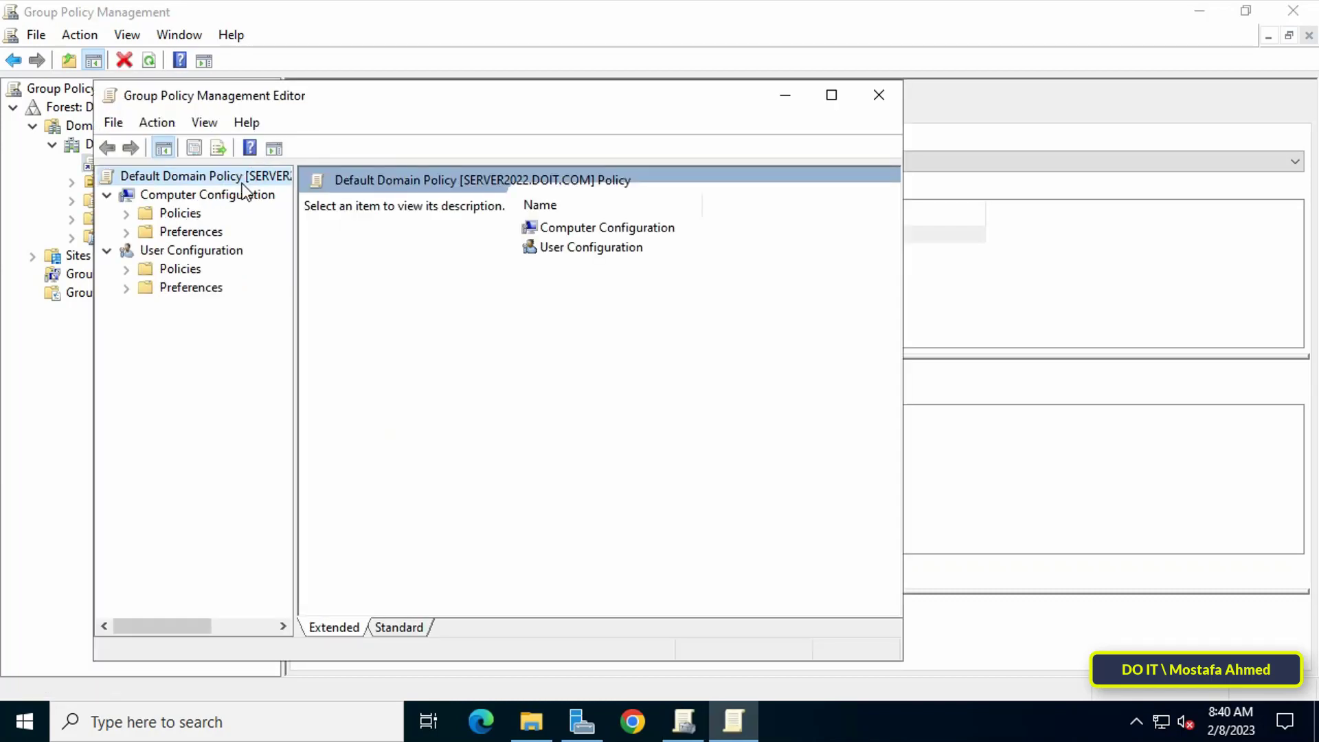
{"action": "left_click", "coordinate": [832, 95]}
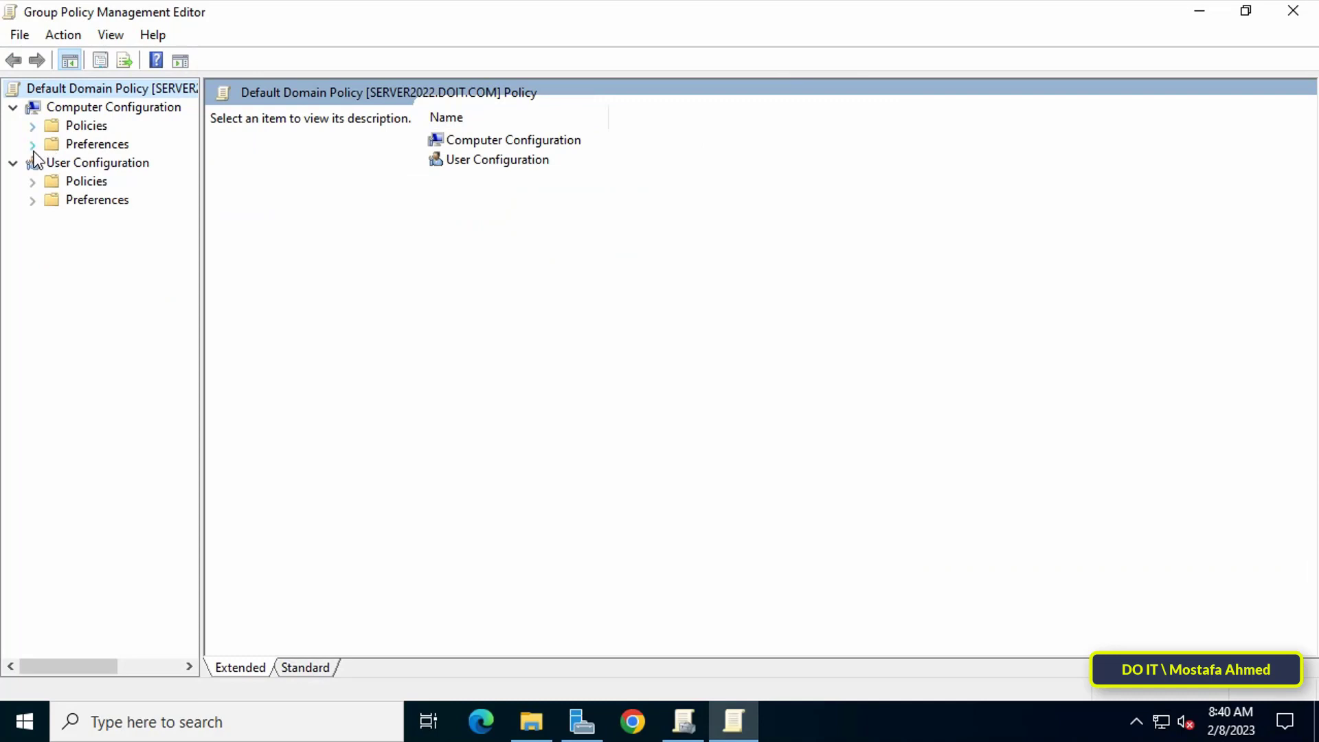
Browse User Configuration to Classic ADM > Google > Google Chrome > Password manager.
{"action": "left_click", "coordinate": [68, 167]}
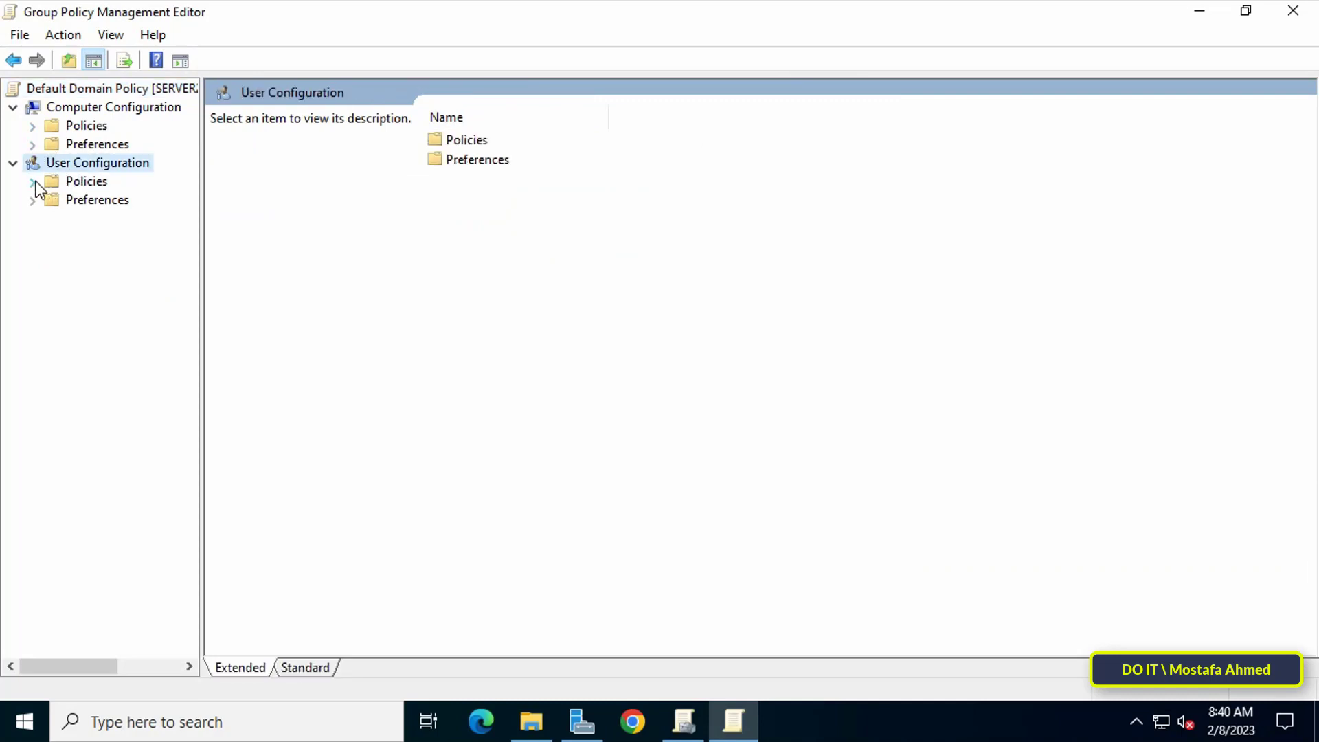
{"action": "left_click", "coordinate": [33, 183]}
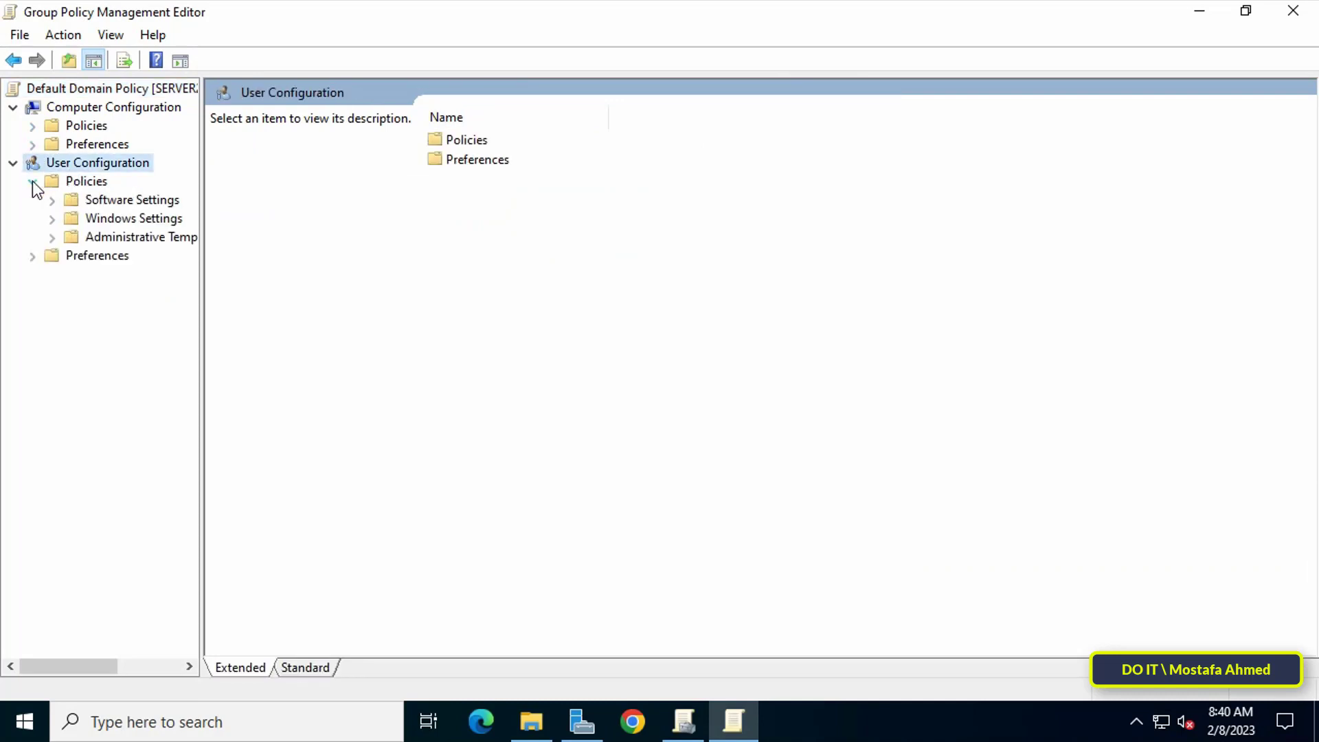
{"action": "left_click", "coordinate": [53, 238]}
{"action": "left_click_drag", "start_coordinate": [203, 325], "coordinate": [371, 333]}
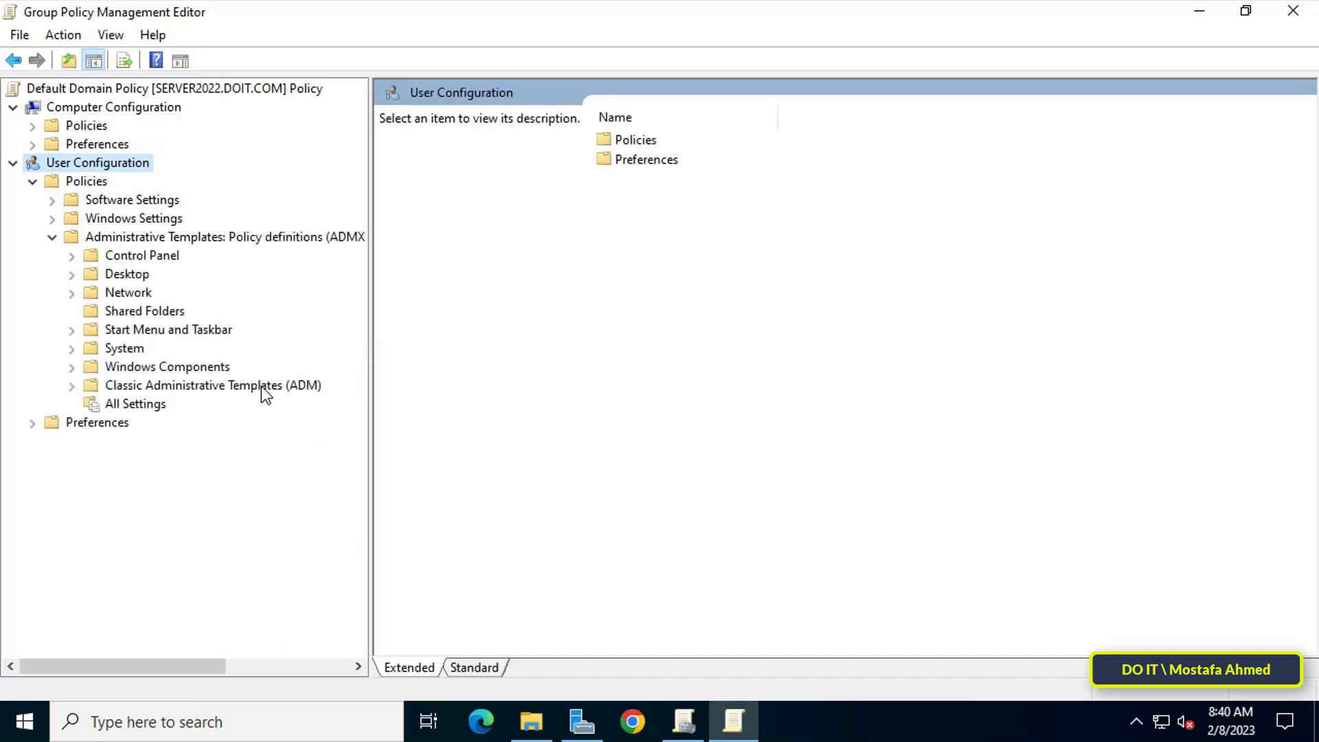
{"action": "left_click", "coordinate": [240, 387]}
{"action": "left_click", "coordinate": [73, 386]}
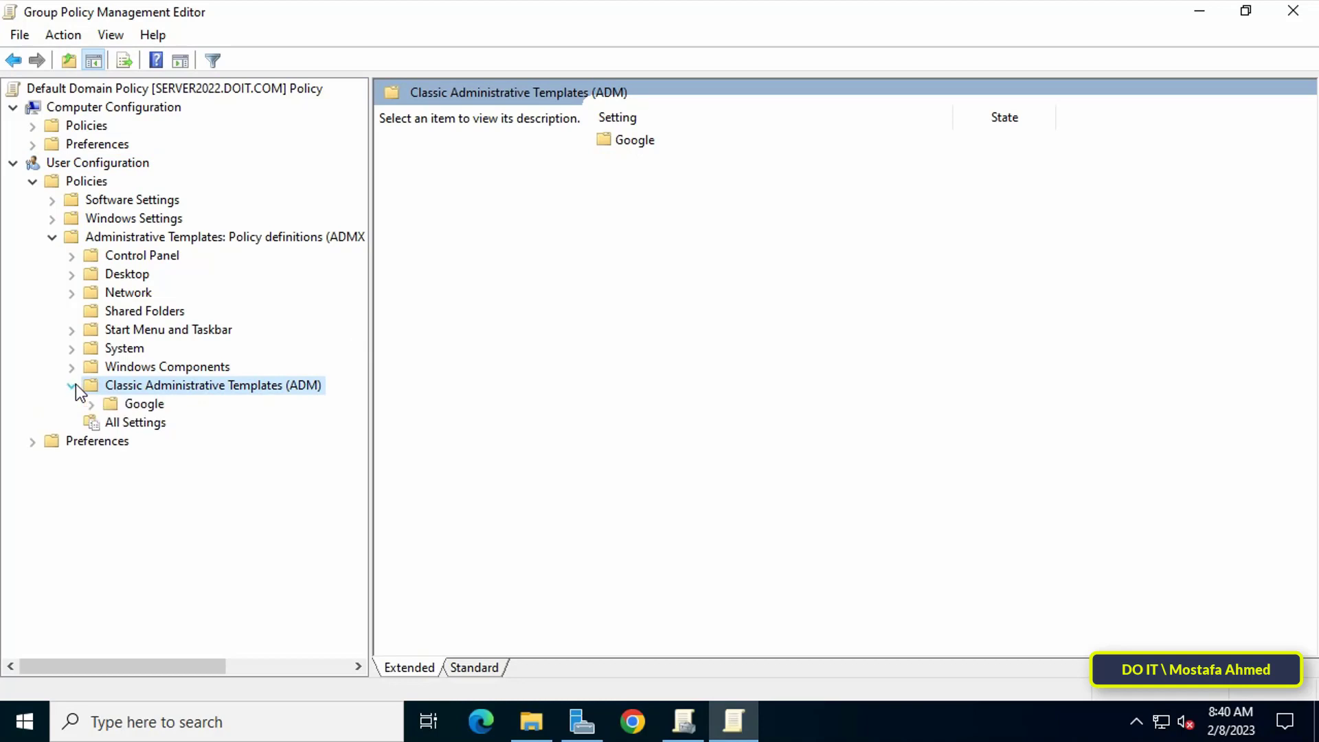
{"action": "left_click", "coordinate": [117, 409]}
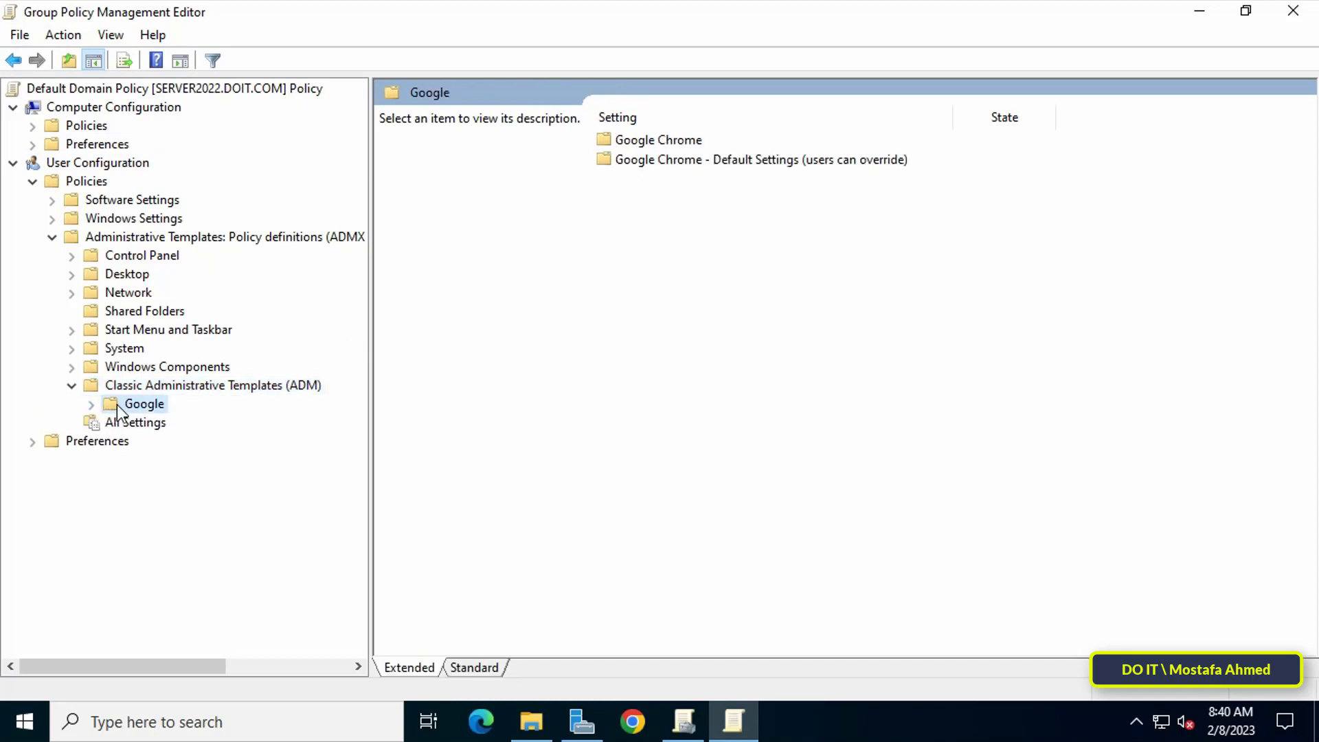
{"action": "left_click", "coordinate": [92, 404]}
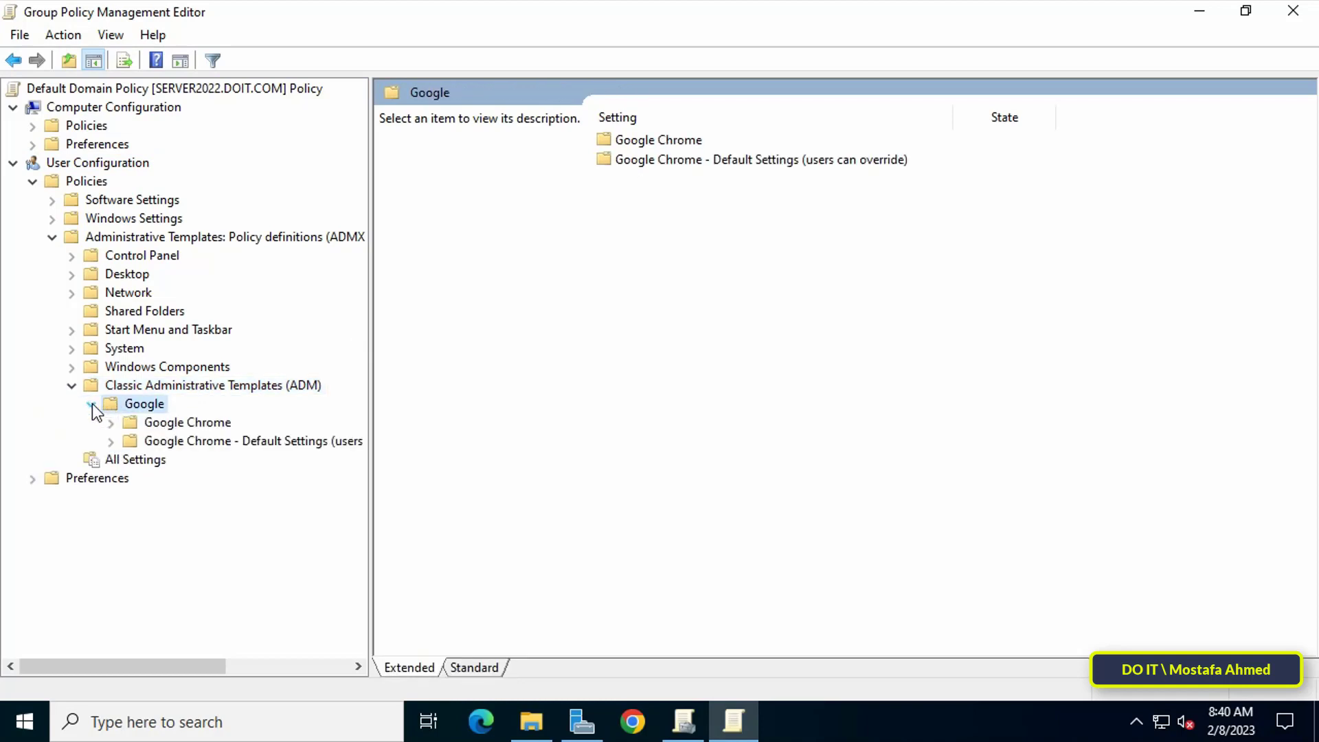
{"action": "left_click", "coordinate": [143, 425]}
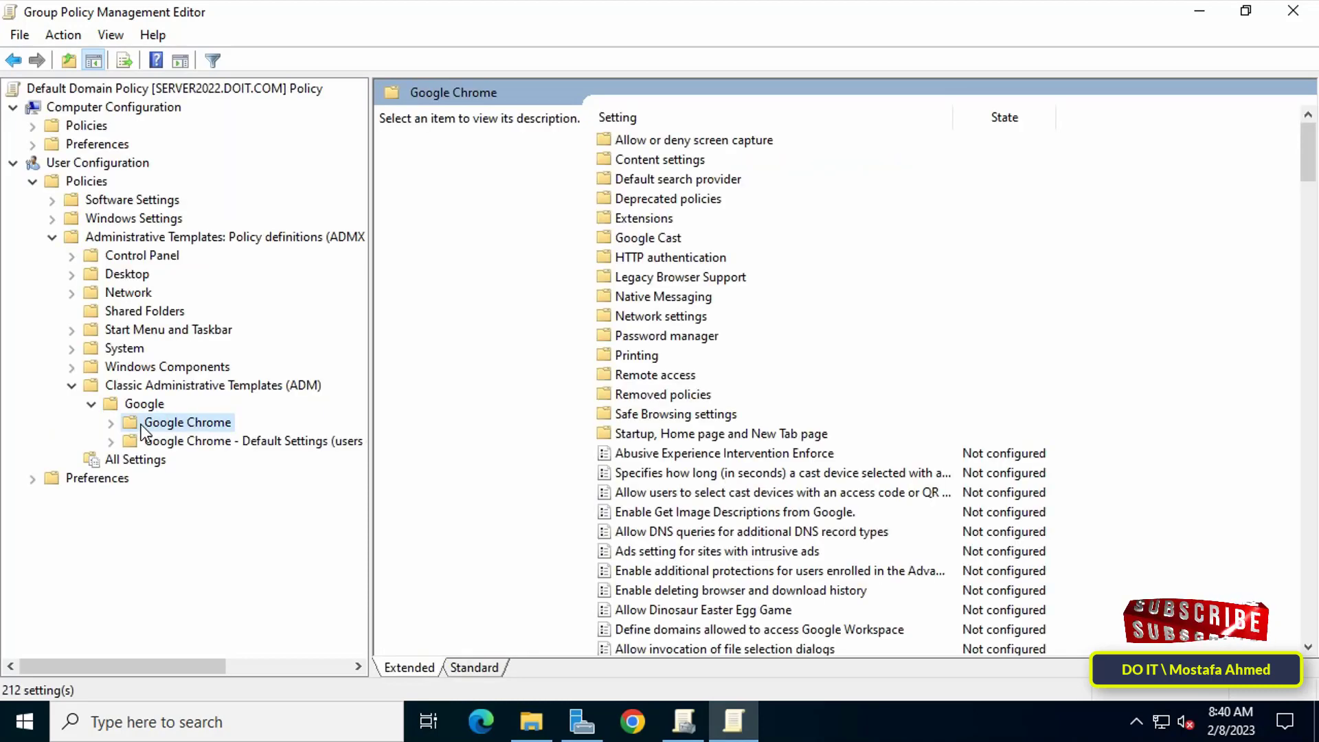
{"action": "left_click", "coordinate": [112, 424]}
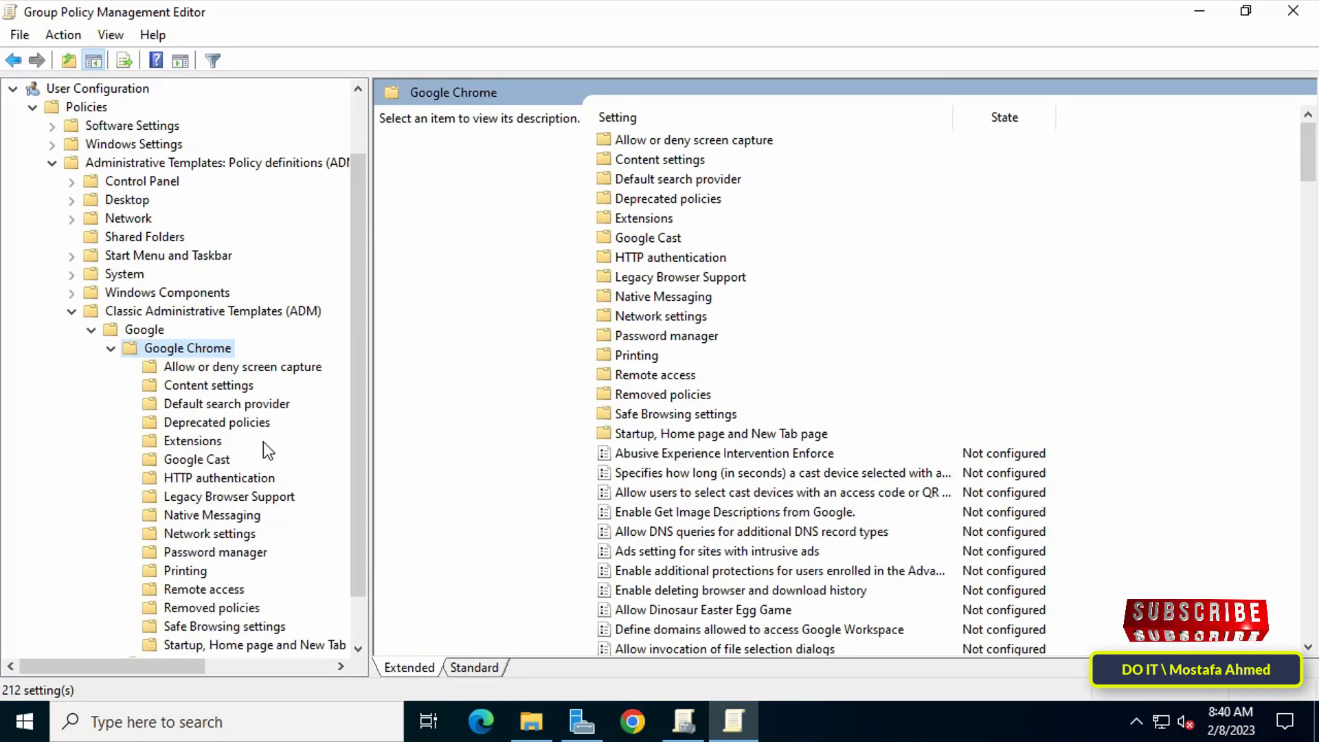
{"action": "left_click", "coordinate": [224, 554]}
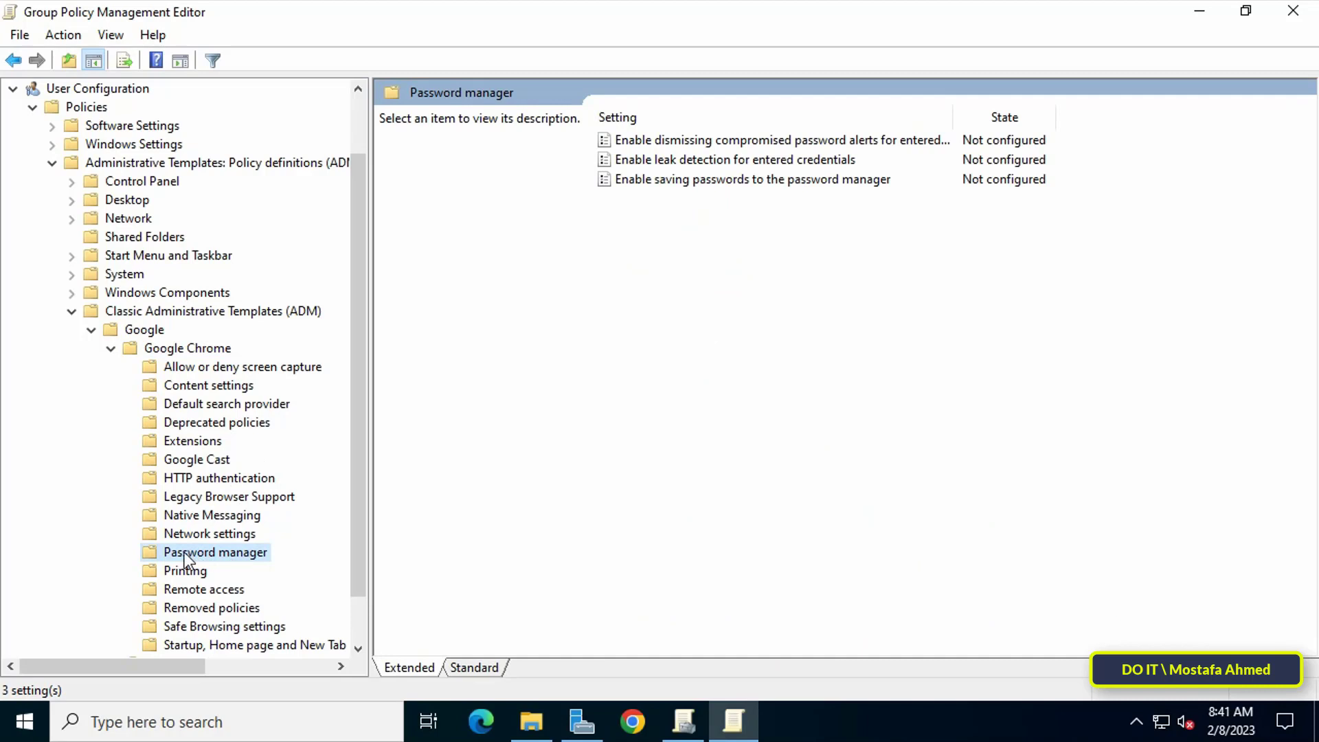
Set 'Enable saving passwords to the password manager' to Disabled and apply.
{"action": "left_click", "coordinate": [754, 180]}
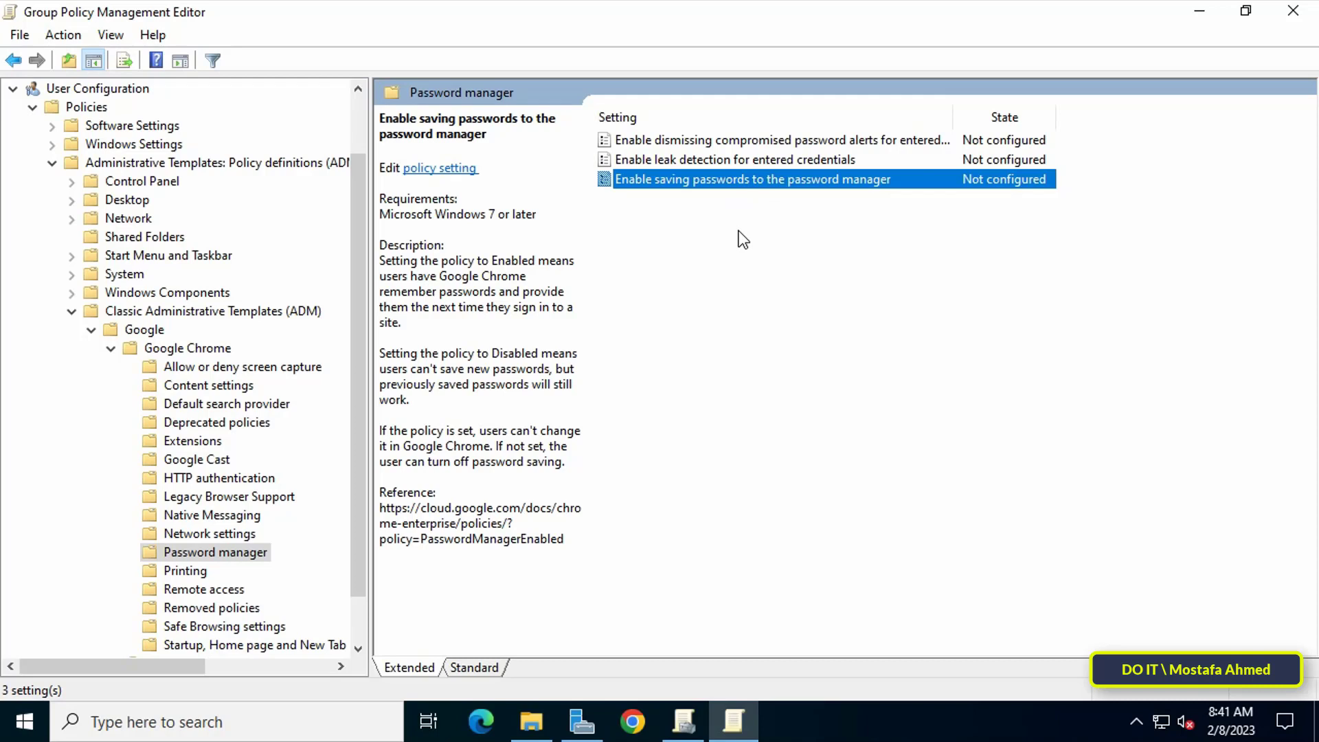
{"action": "key", "text": "Return"}
{"action": "left_click", "coordinate": [88, 186]}
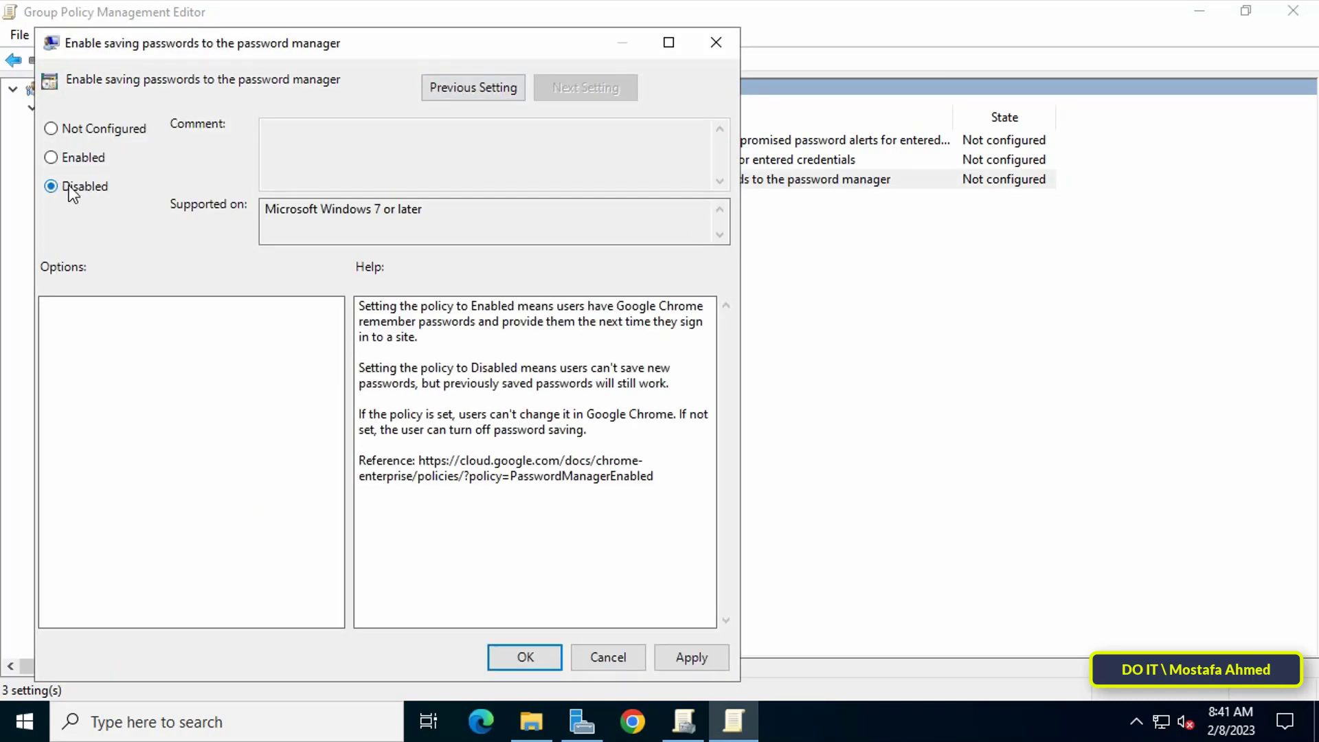
{"action": "left_click", "coordinate": [675, 652]}
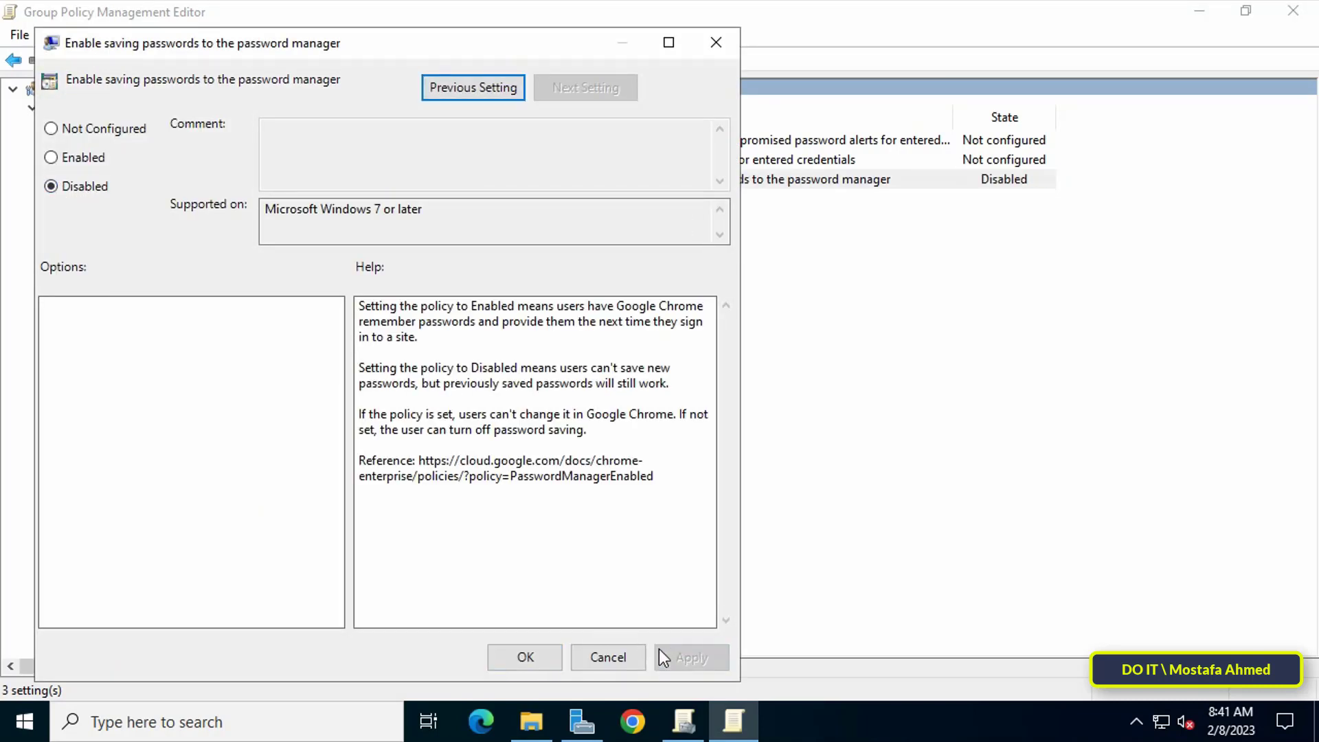
Sort Google Chrome settings by name and disable 'Enable AutoFill for addresses'.
{"action": "left_click", "coordinate": [538, 655]}
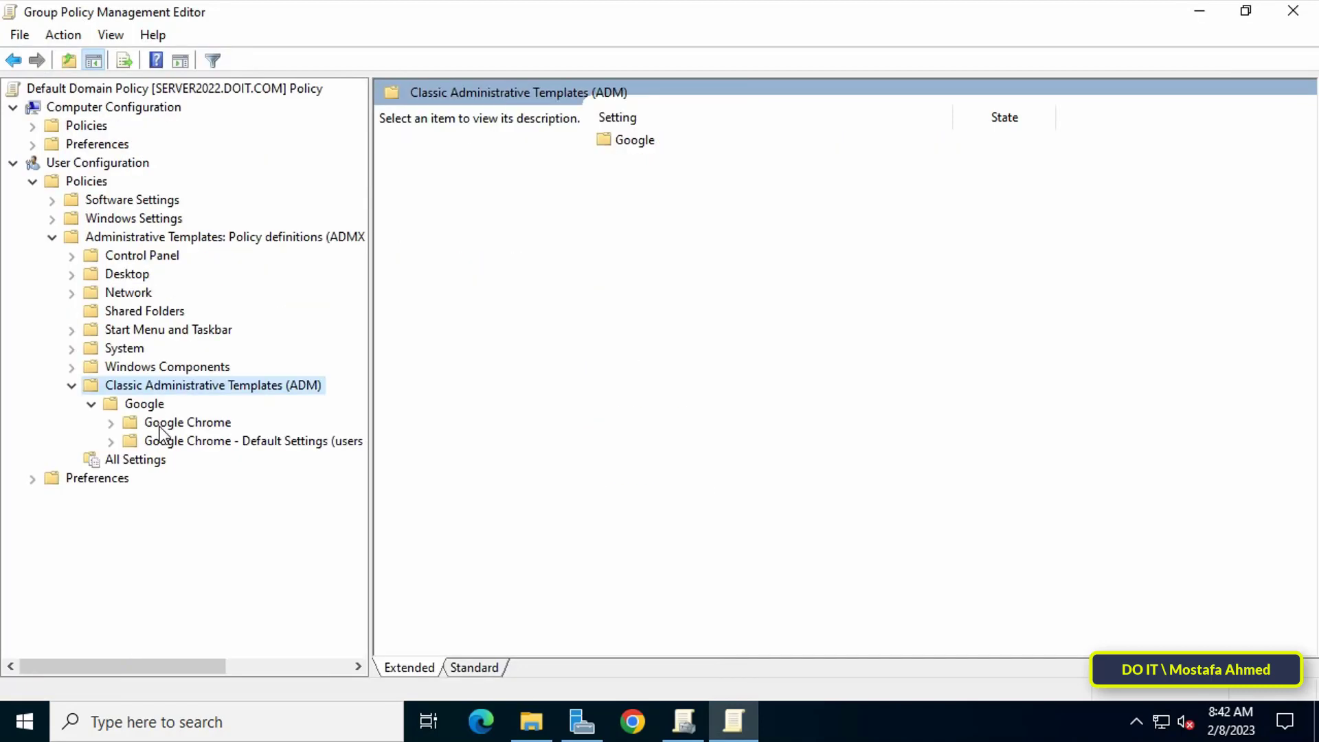
{"action": "double_click", "coordinate": [118, 426]}
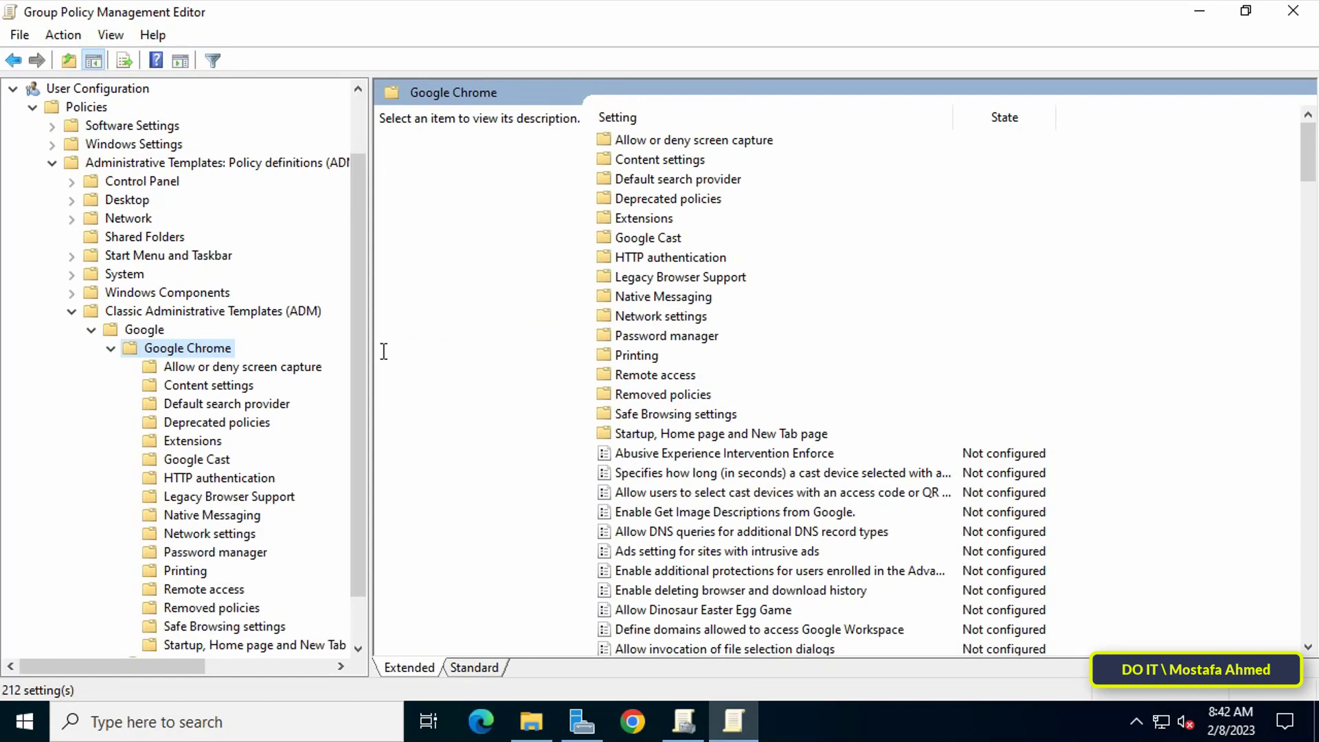
{"action": "left_click", "coordinate": [815, 114]}
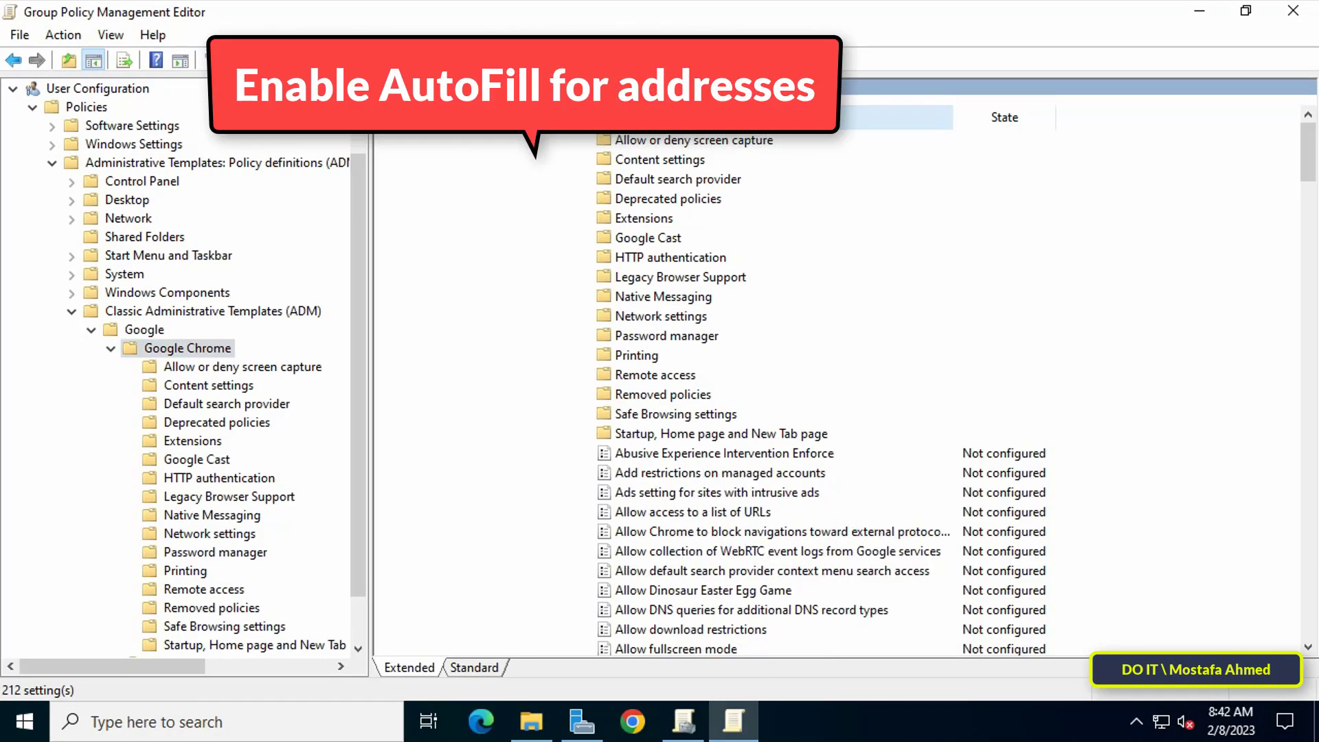
{"action": "key", "text": "e"}
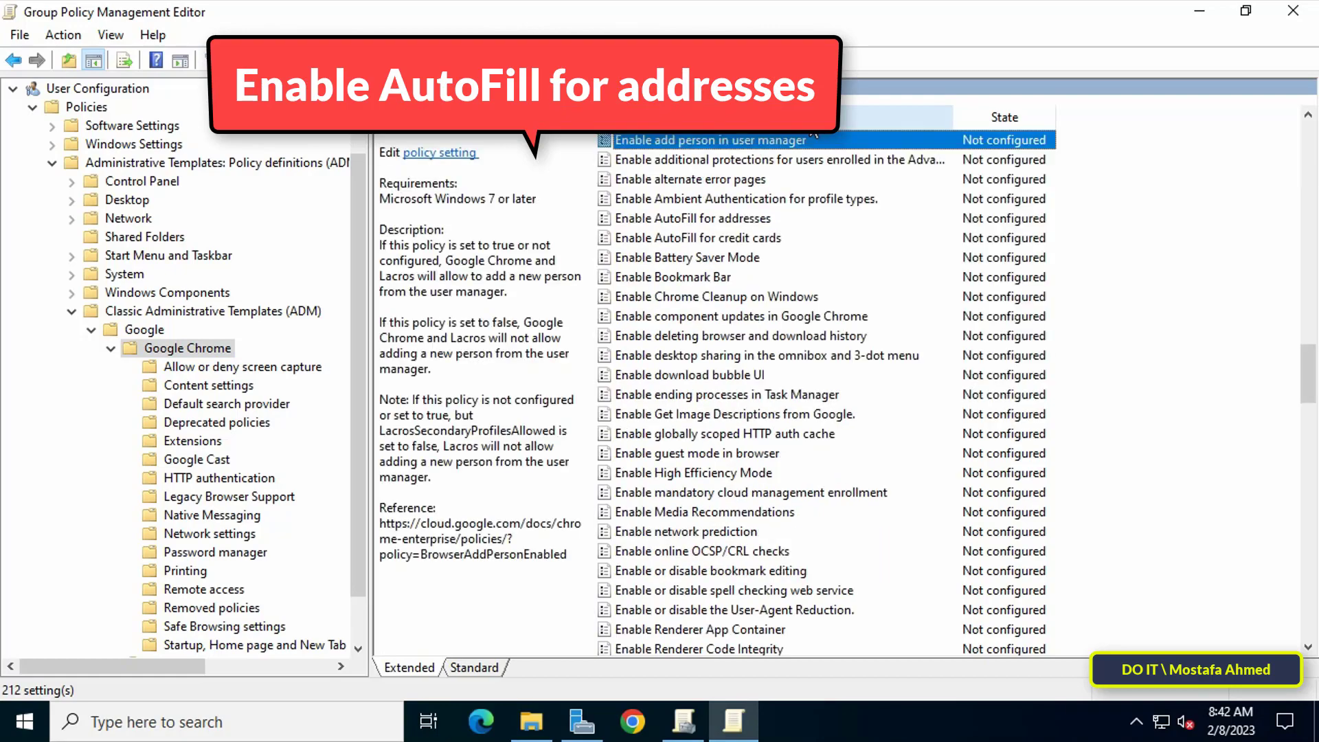
{"action": "left_click", "coordinate": [760, 218]}
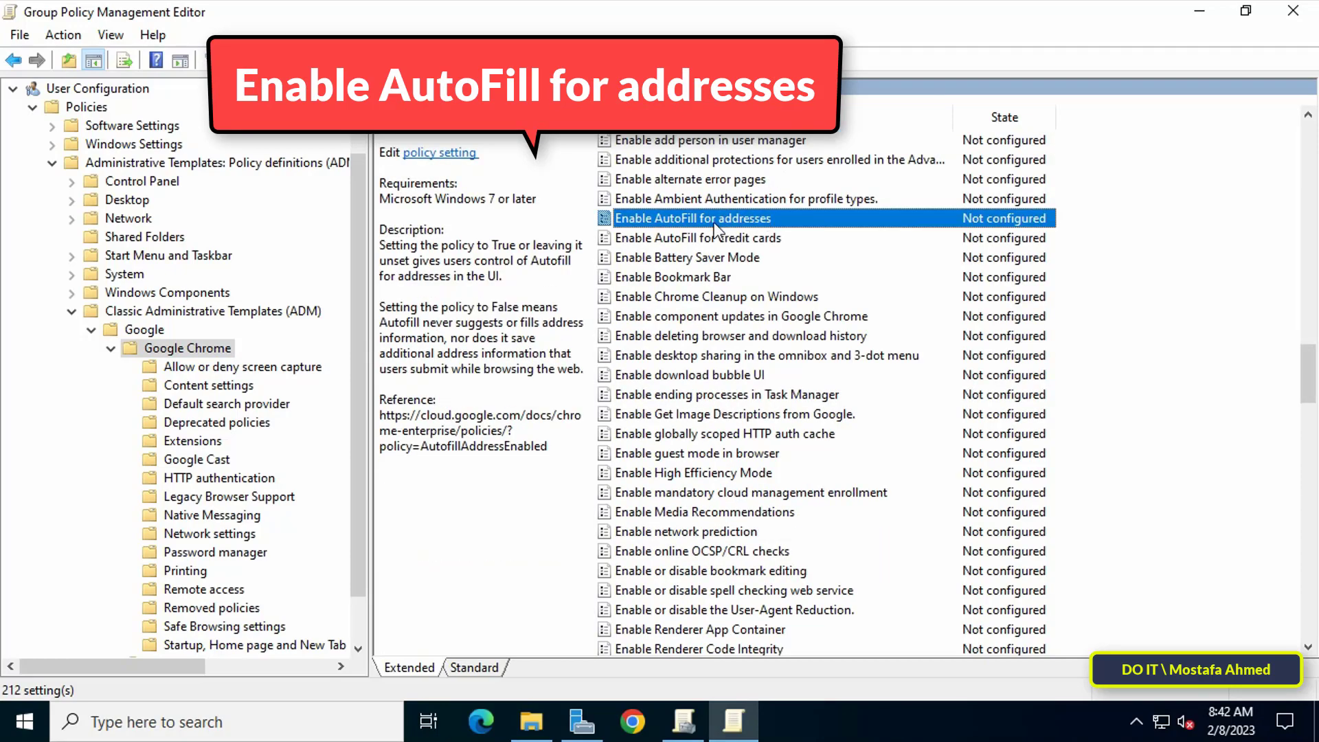
{"action": "double_click", "coordinate": [659, 220]}
{"action": "left_click", "coordinate": [116, 215]}
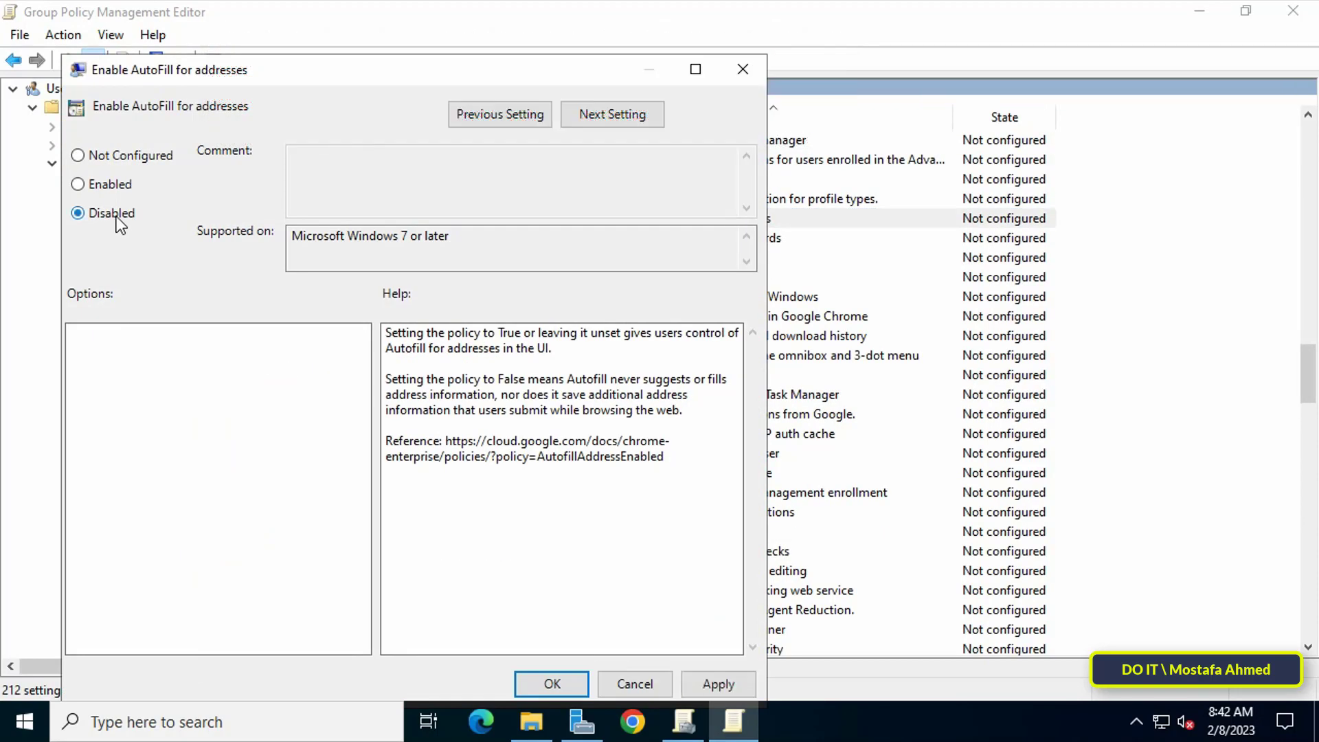
{"action": "left_click", "coordinate": [693, 684]}
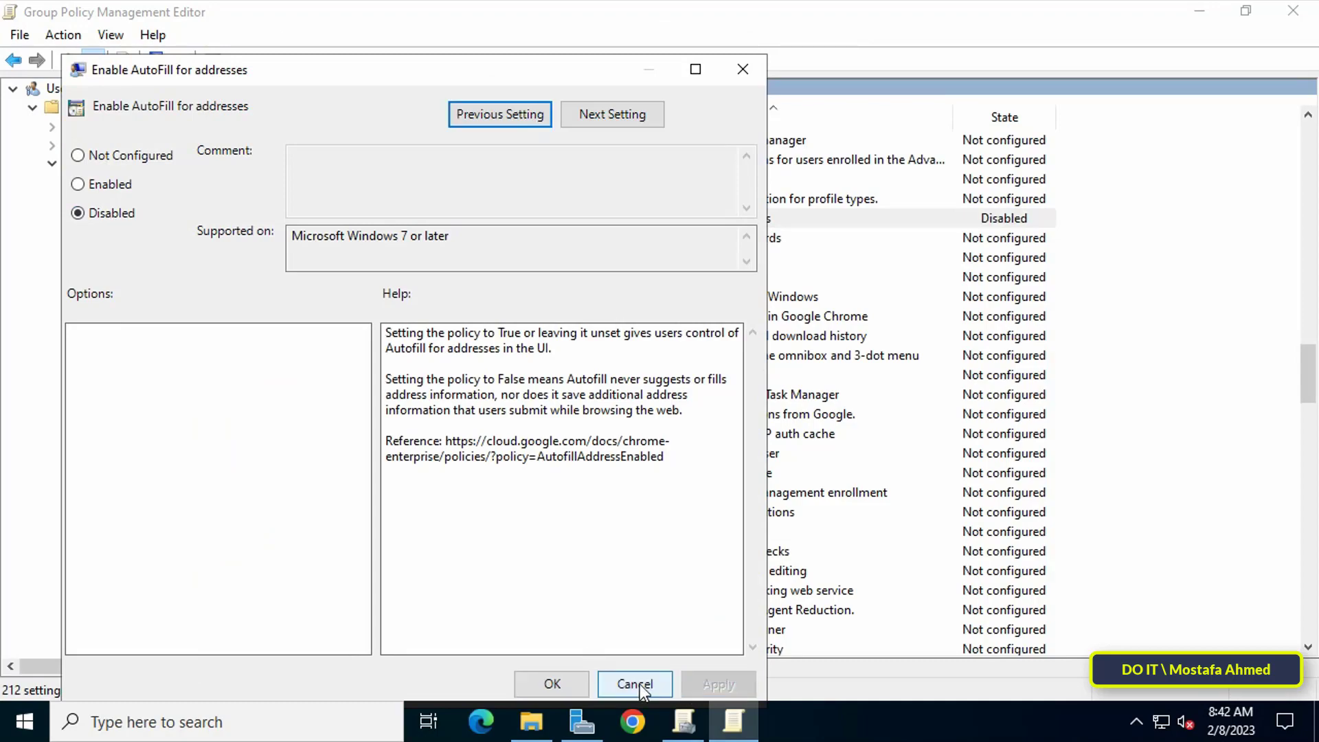
{"action": "left_click", "coordinate": [571, 679]}
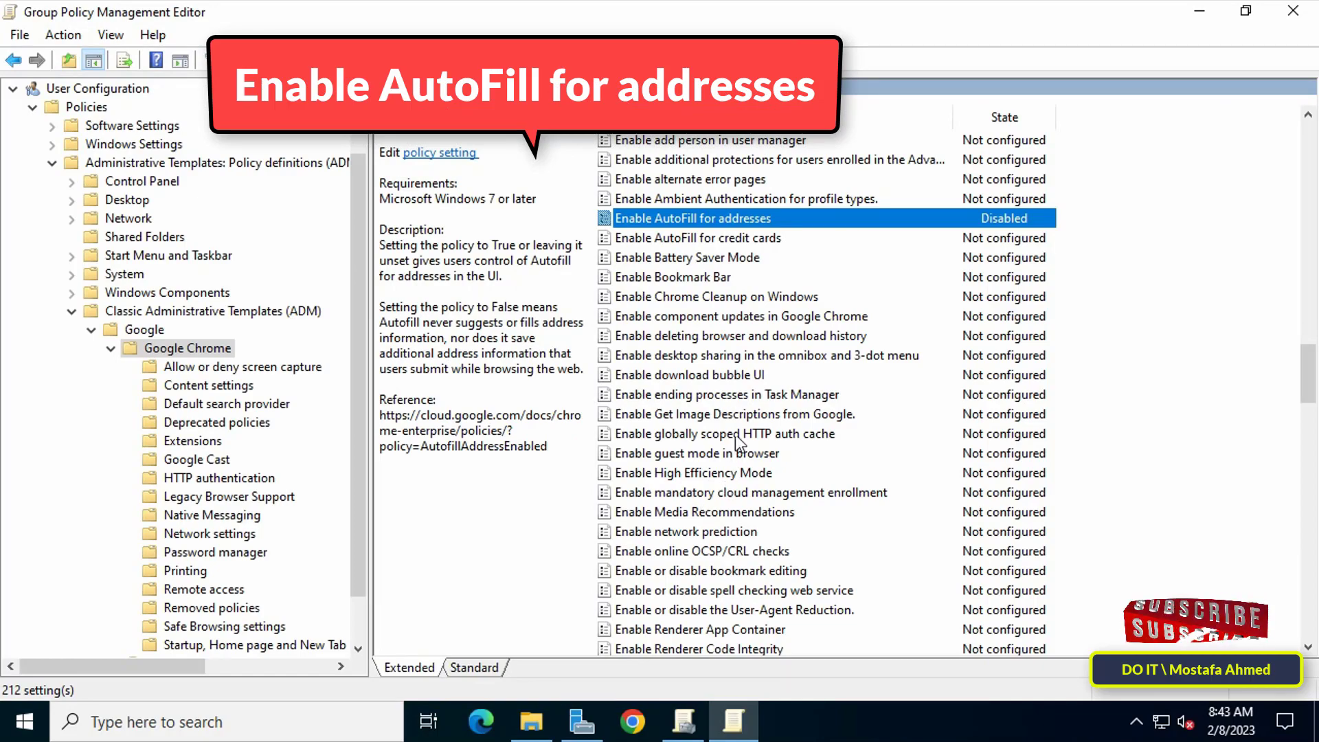
Set 'Enable AutoFill for credit cards' to Disabled and apply.
{"action": "double_click", "coordinate": [762, 241]}
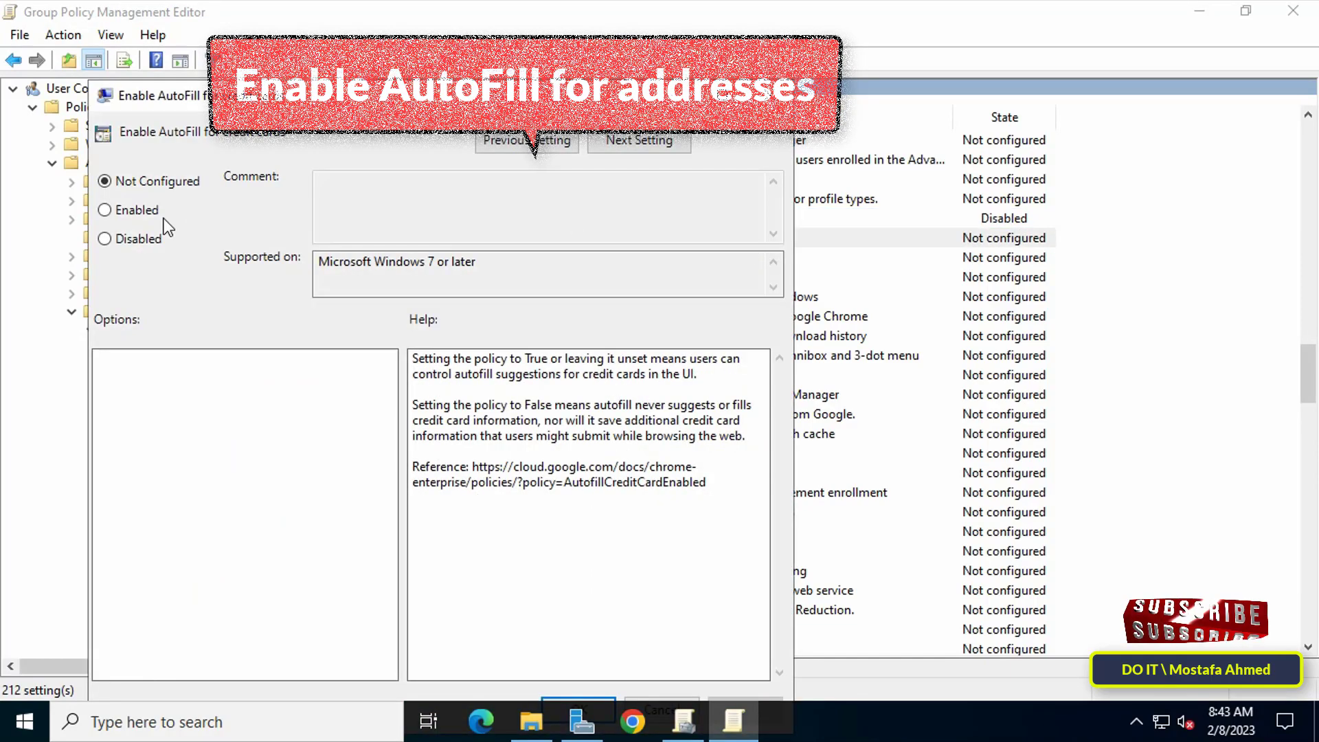
{"action": "left_click", "coordinate": [150, 241]}
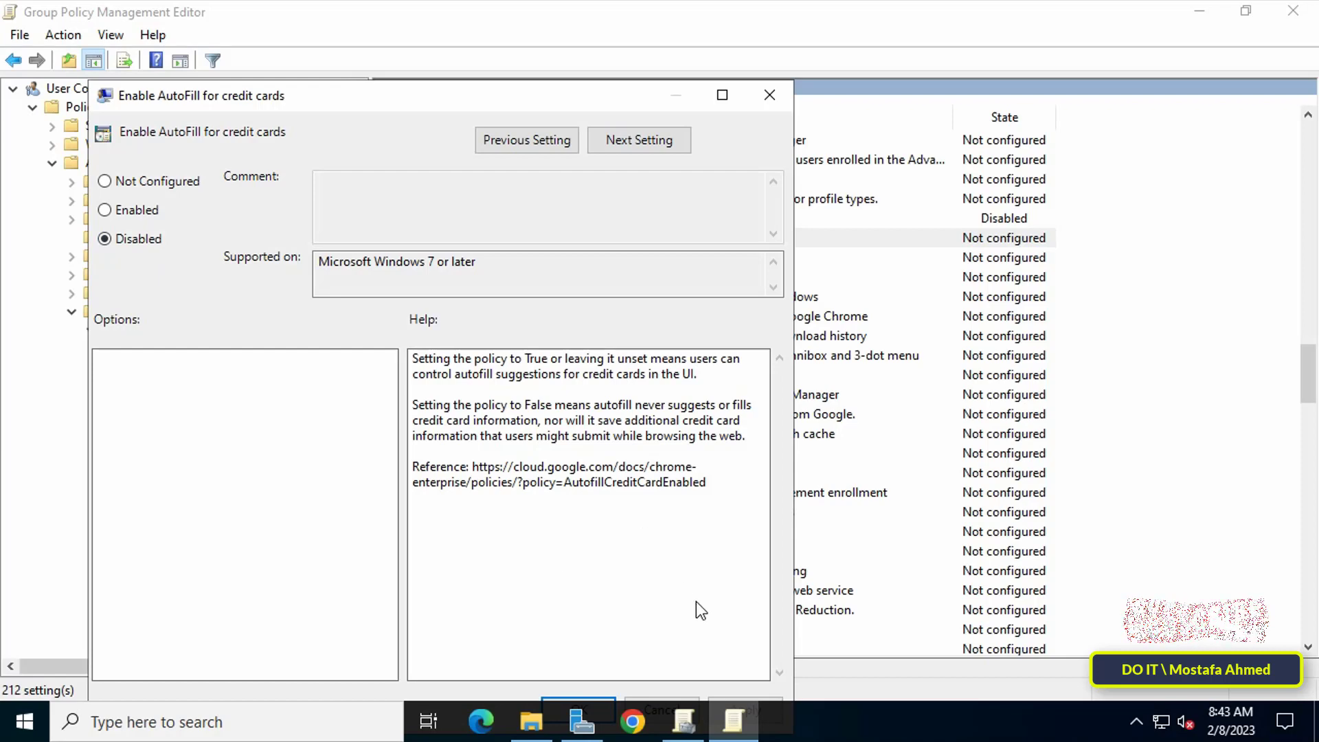
{"action": "left_click_drag", "start_coordinate": [603, 101], "coordinate": [616, 44]}
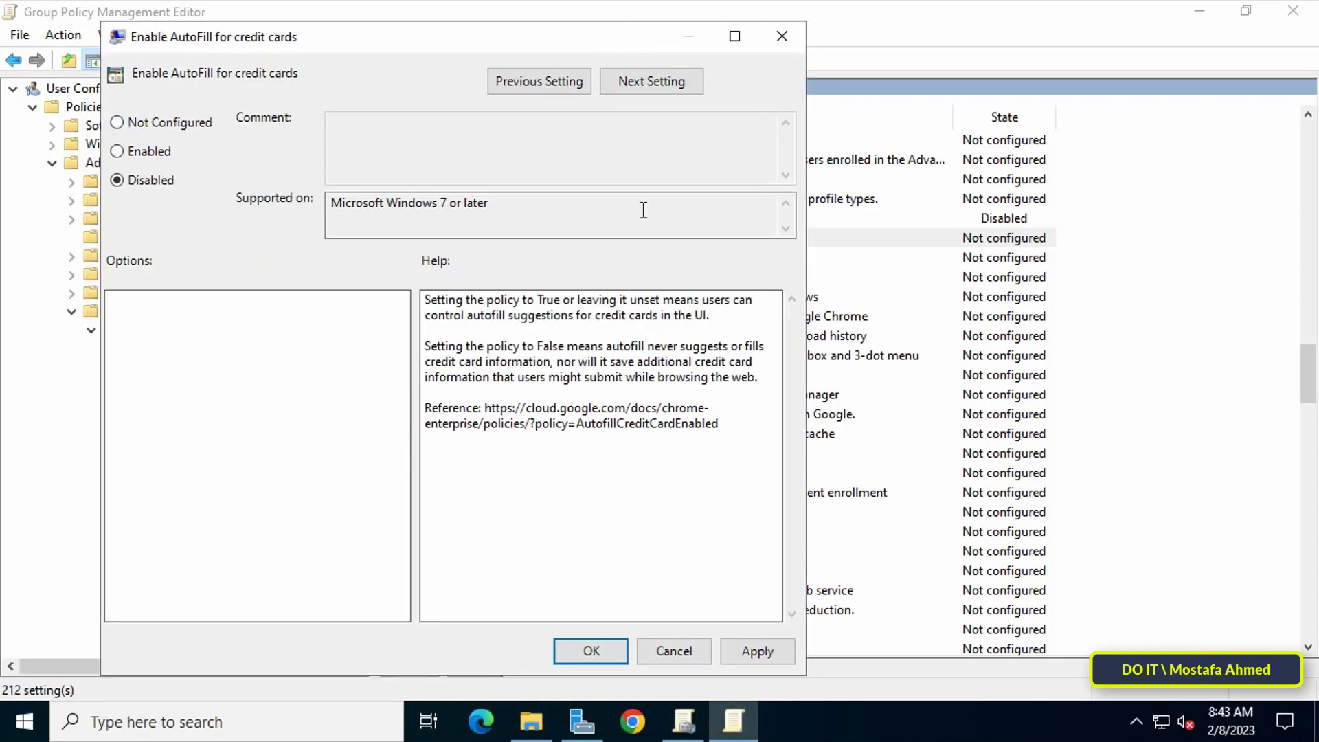
{"action": "left_click", "coordinate": [765, 654]}
{"action": "left_click", "coordinate": [602, 651]}
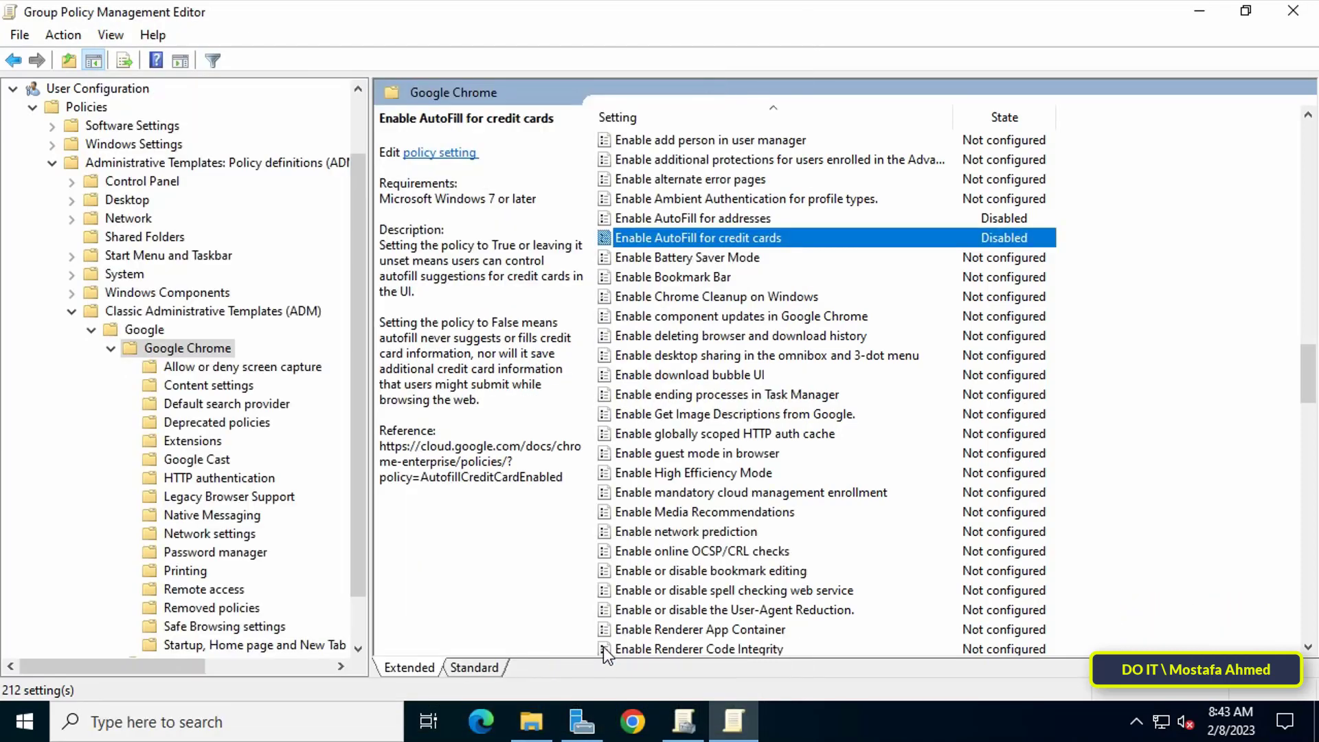
Set 'Import saved passwords from default browser on first run' to Disabled.
{"action": "scroll", "coordinate": [759, 142], "scroll_direction": "down", "scroll_amount": 20}
{"action": "left_click", "coordinate": [758, 140]}
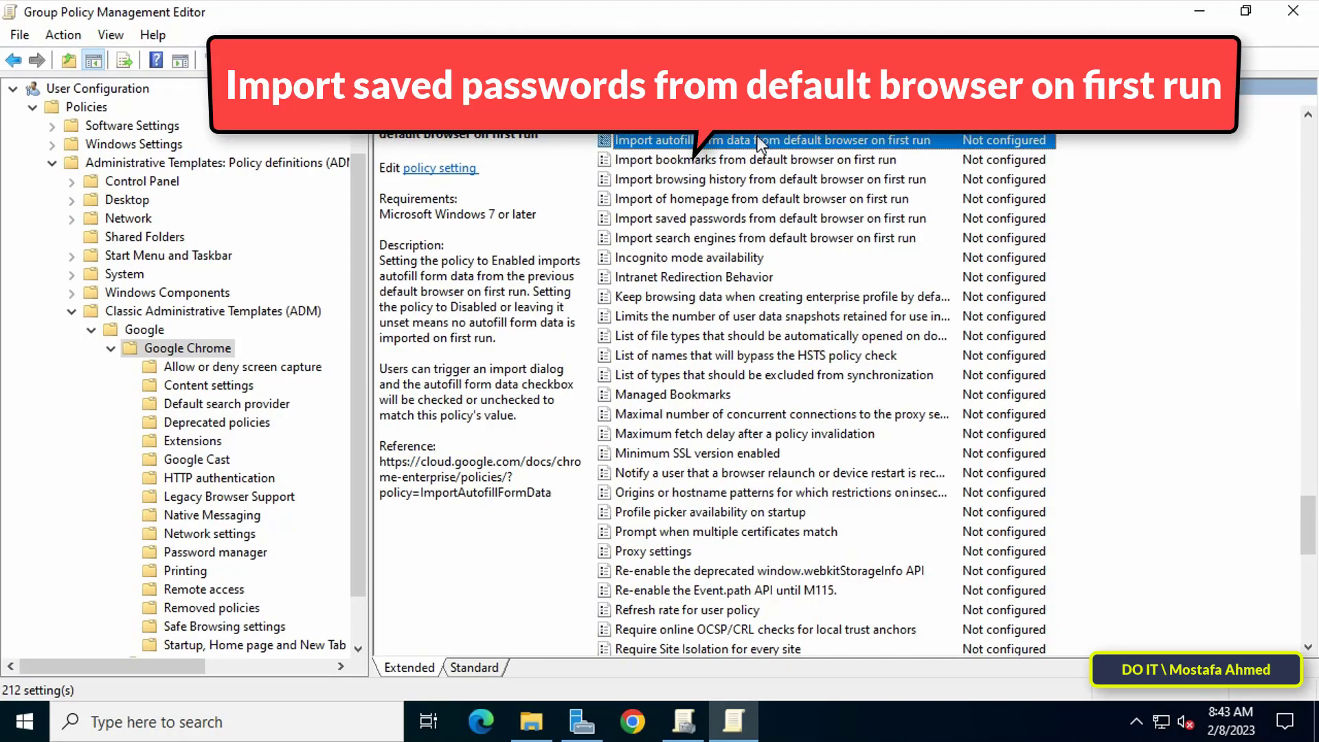
{"action": "double_click", "coordinate": [742, 220]}
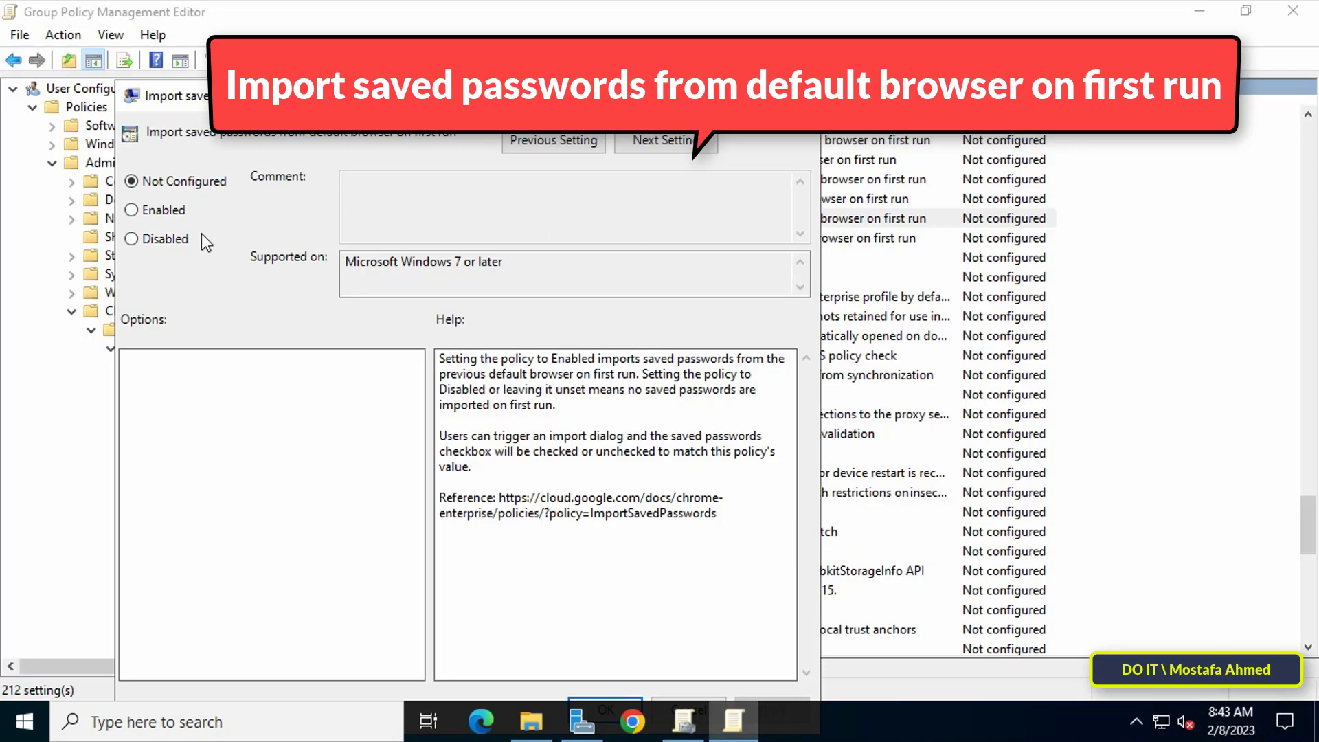
{"action": "left_click", "coordinate": [182, 240]}
{"action": "left_click_drag", "start_coordinate": [456, 97], "coordinate": [474, 47]}
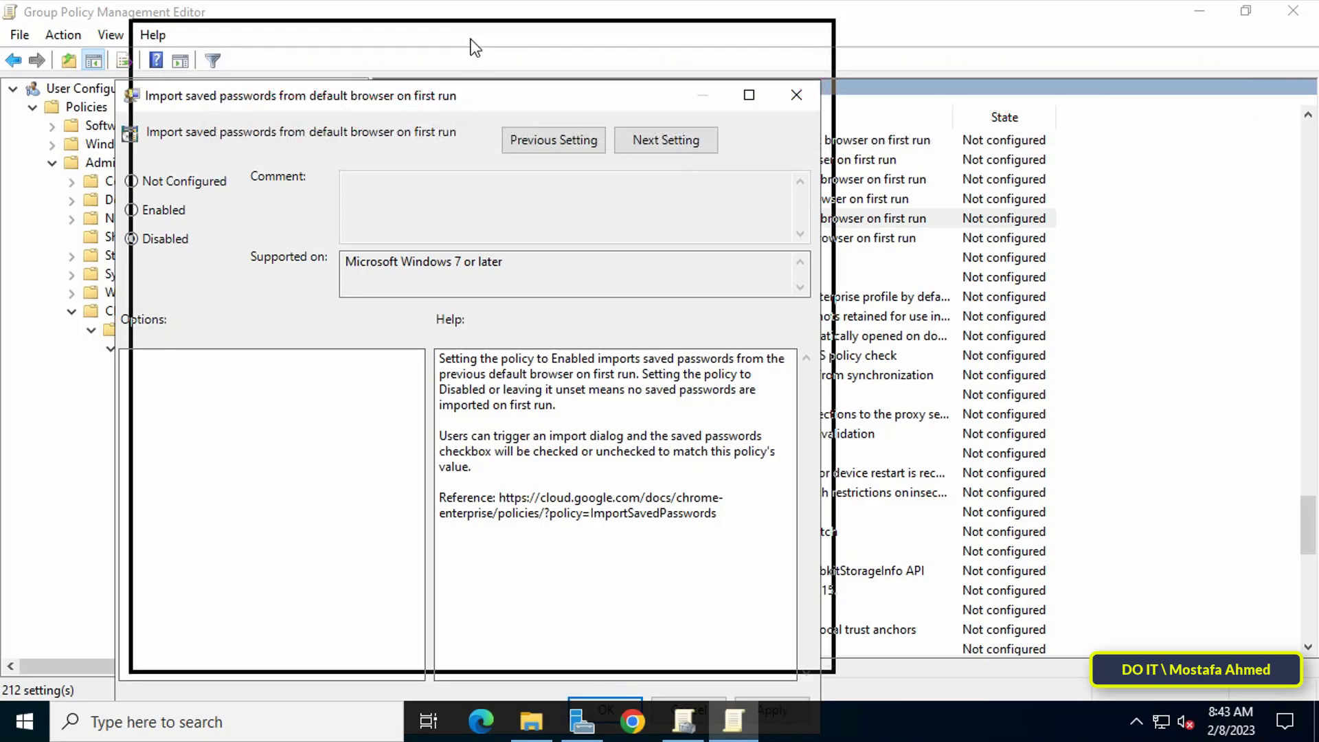
{"action": "left_click", "coordinate": [773, 651]}
{"action": "left_click", "coordinate": [633, 647]}
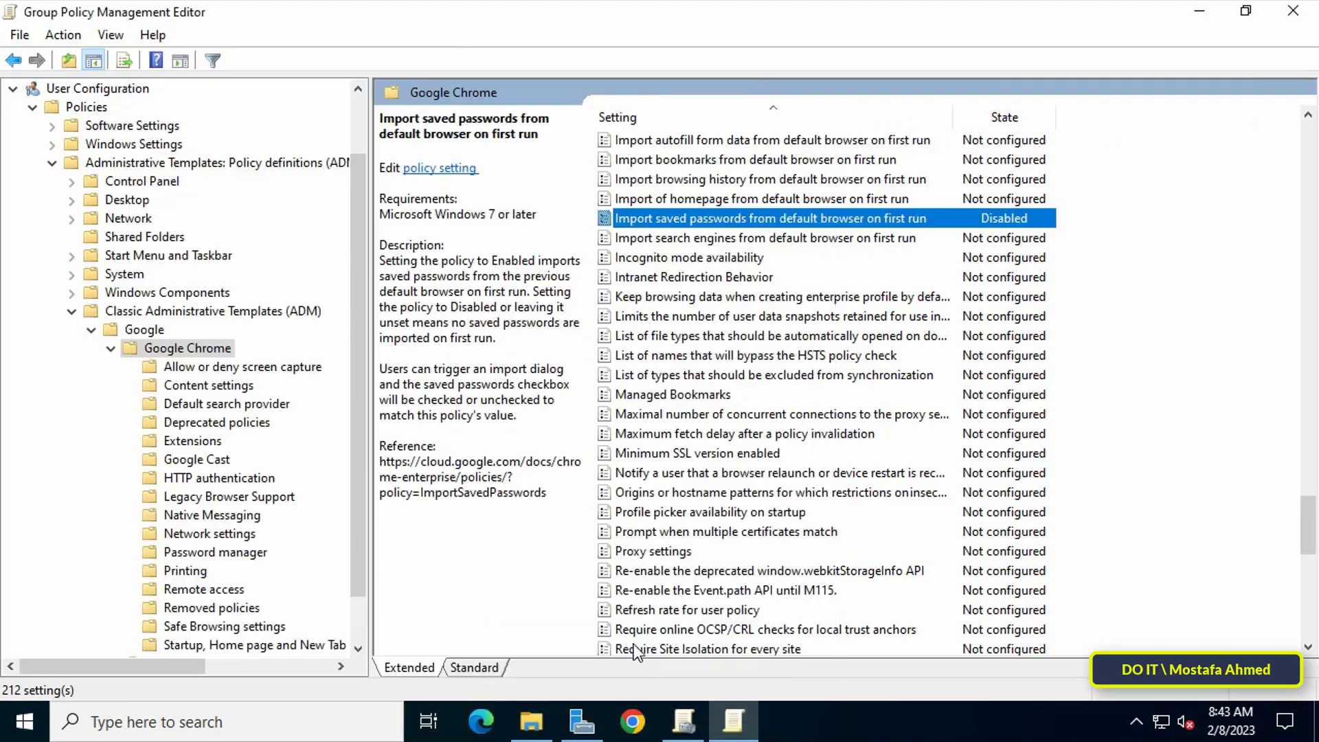
{"action": "type", "text": "di"}
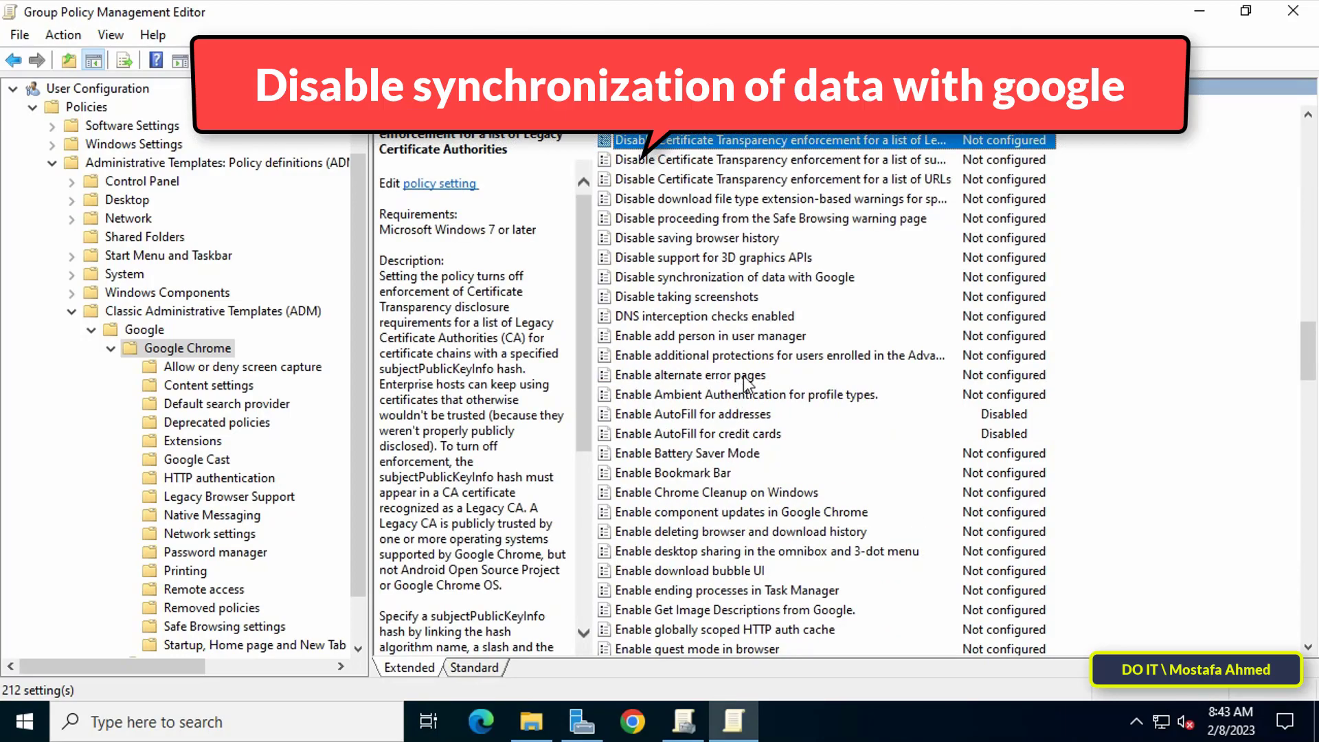
Set 'Disable synchronization of data with Google' to Enabled, then close the editor.
{"action": "double_click", "coordinate": [780, 279]}
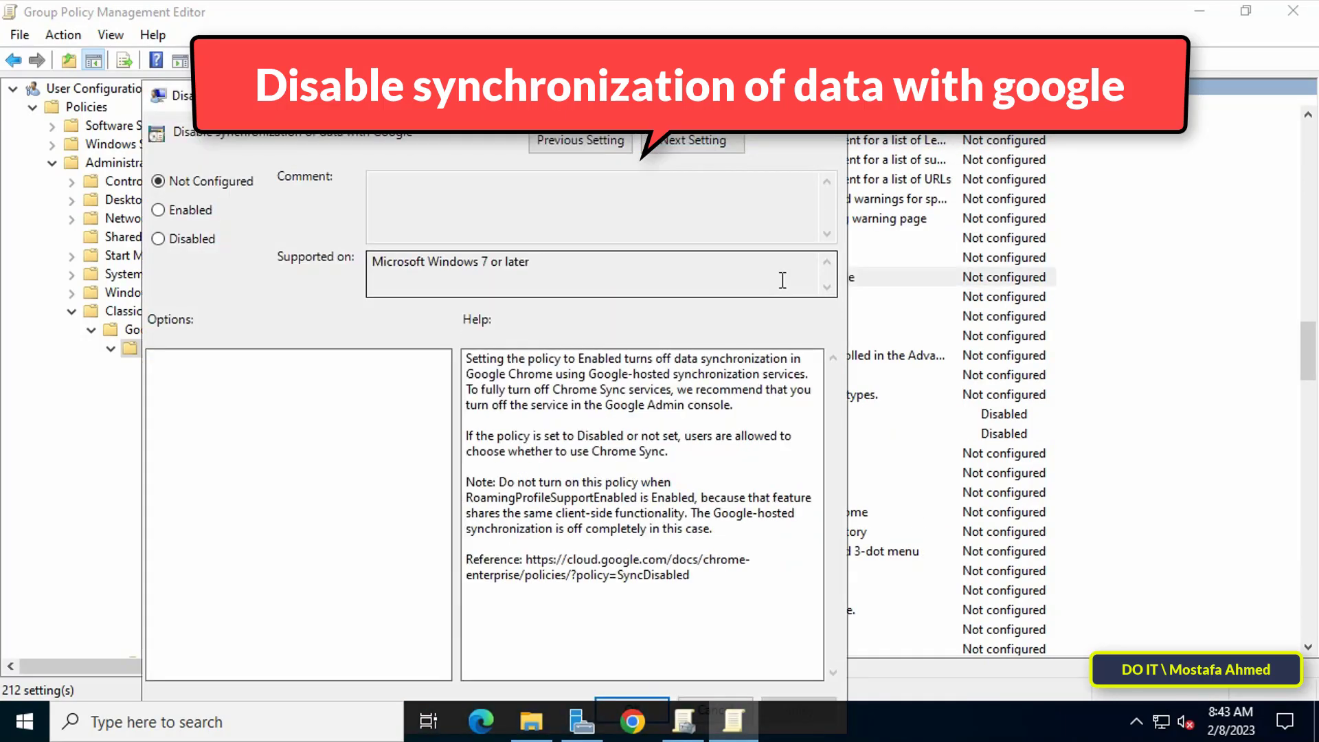
{"action": "left_click", "coordinate": [189, 209]}
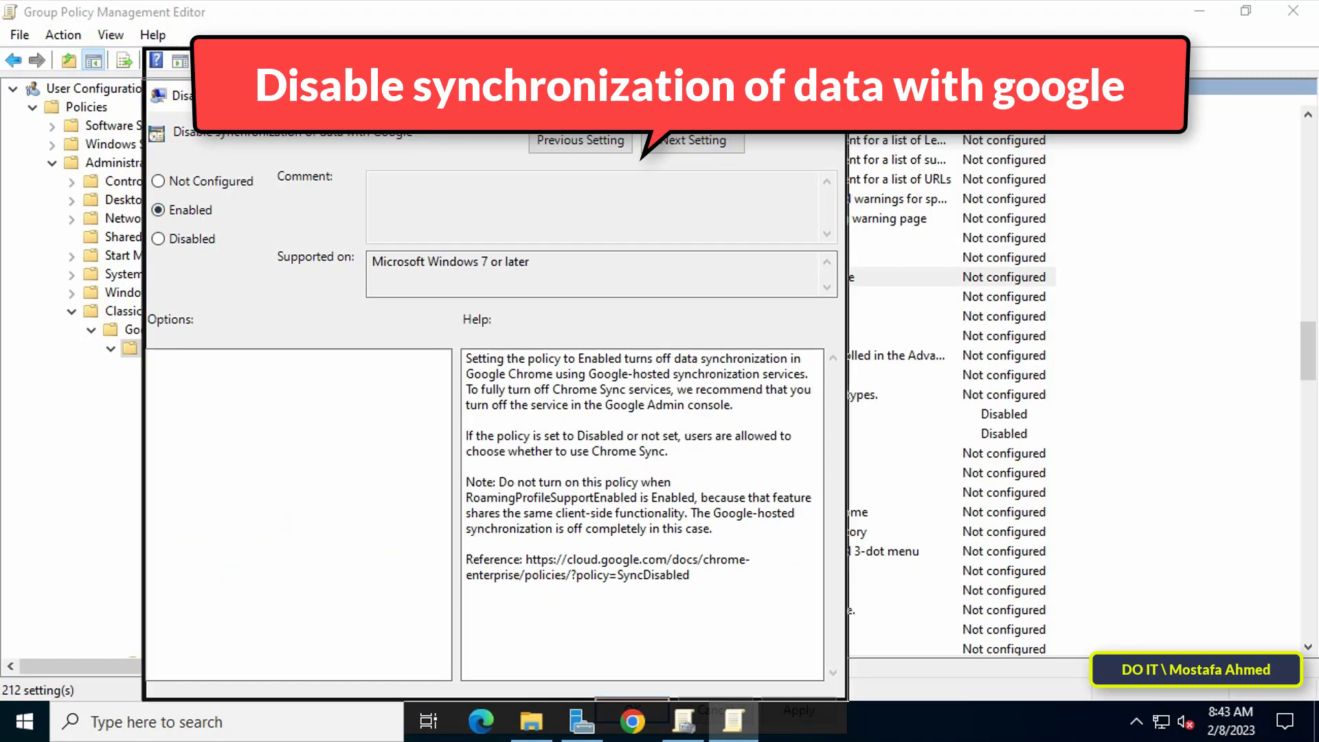
{"action": "left_click", "coordinate": [800, 662]}
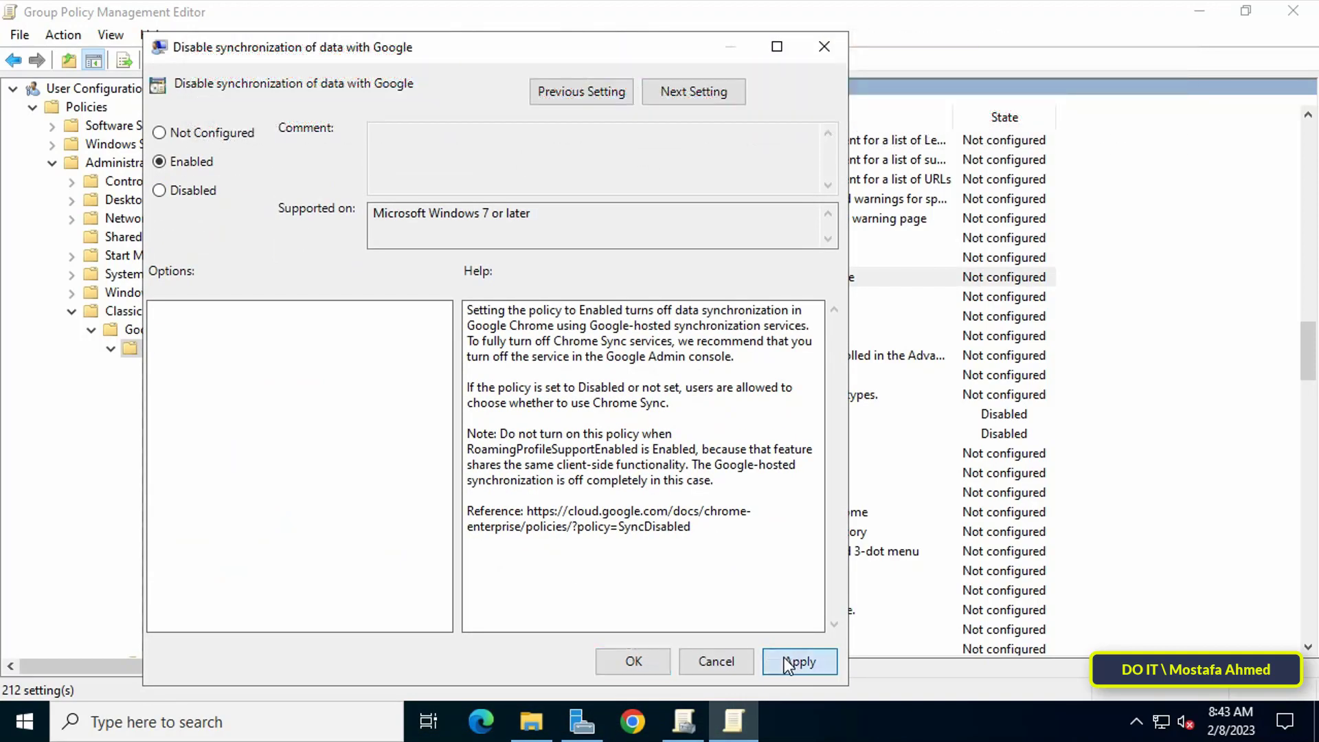
{"action": "left_click", "coordinate": [634, 662]}
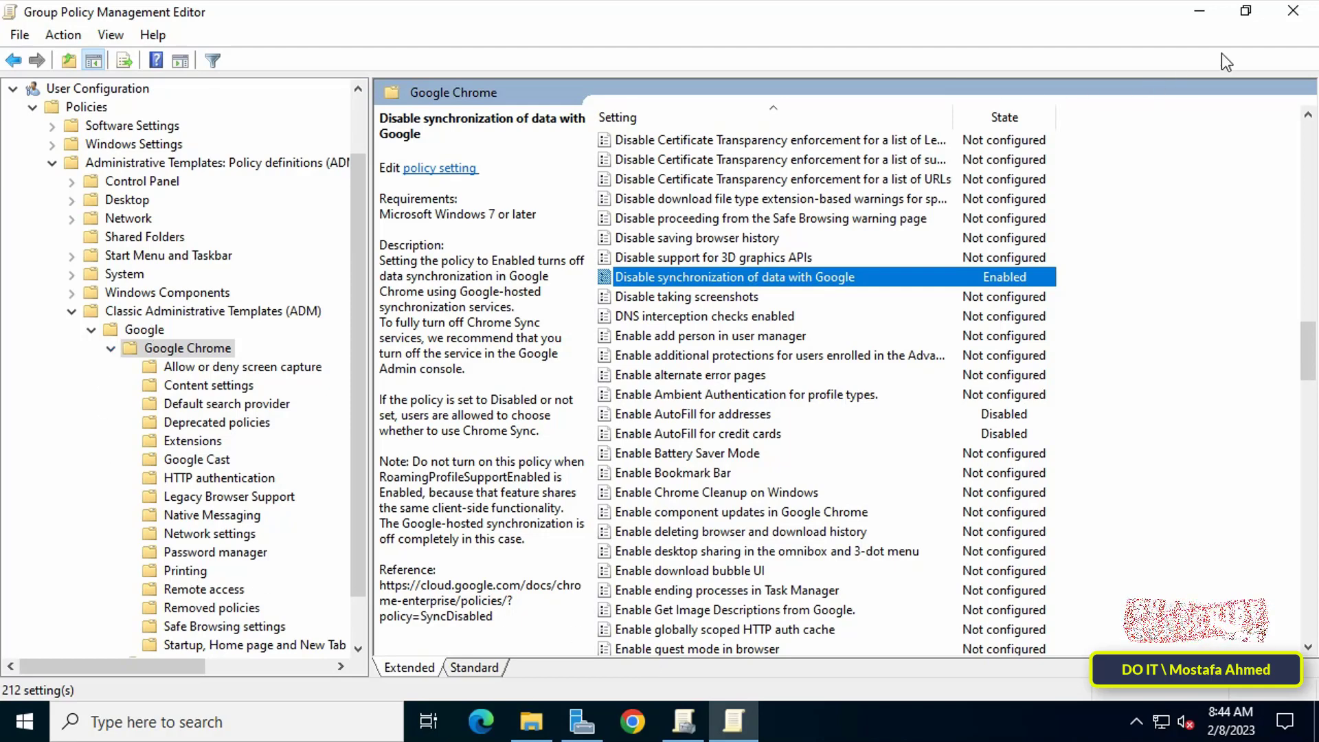
{"action": "left_click", "coordinate": [1294, 12]}
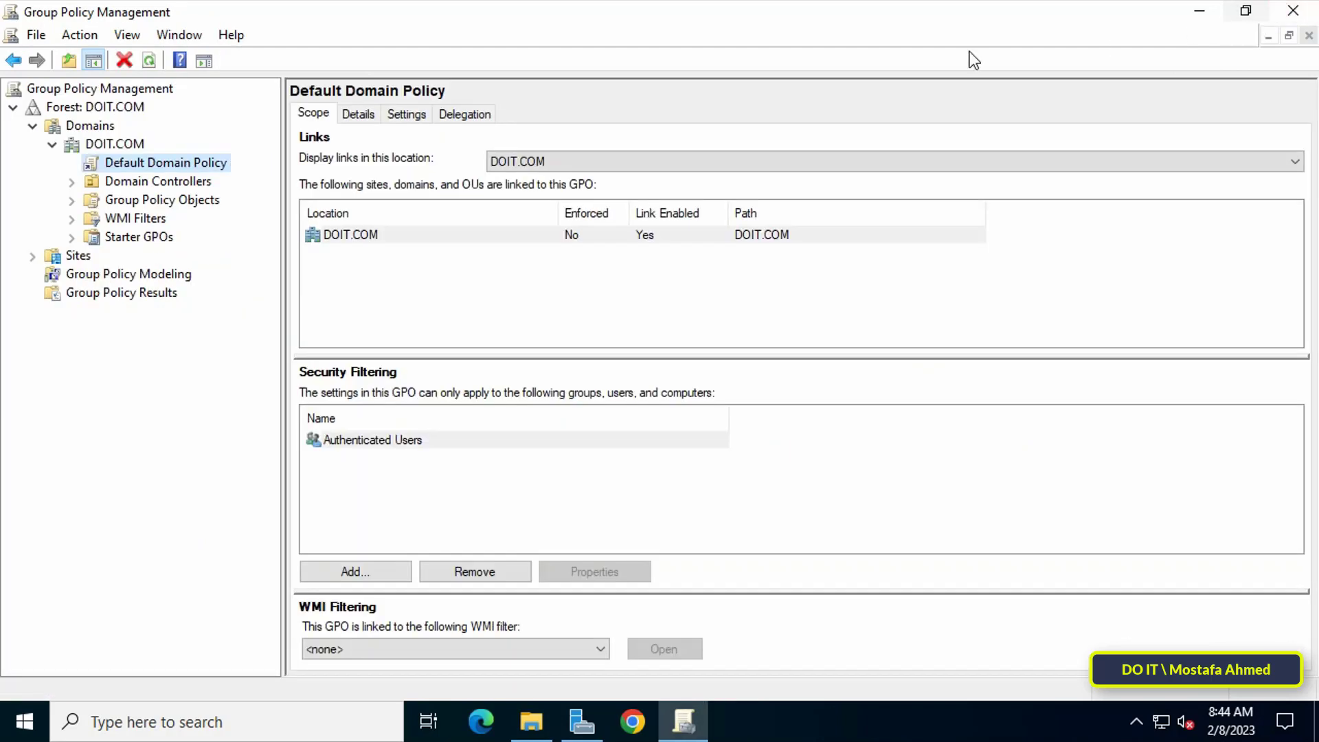
{"action": "right_click", "coordinate": [174, 162]}
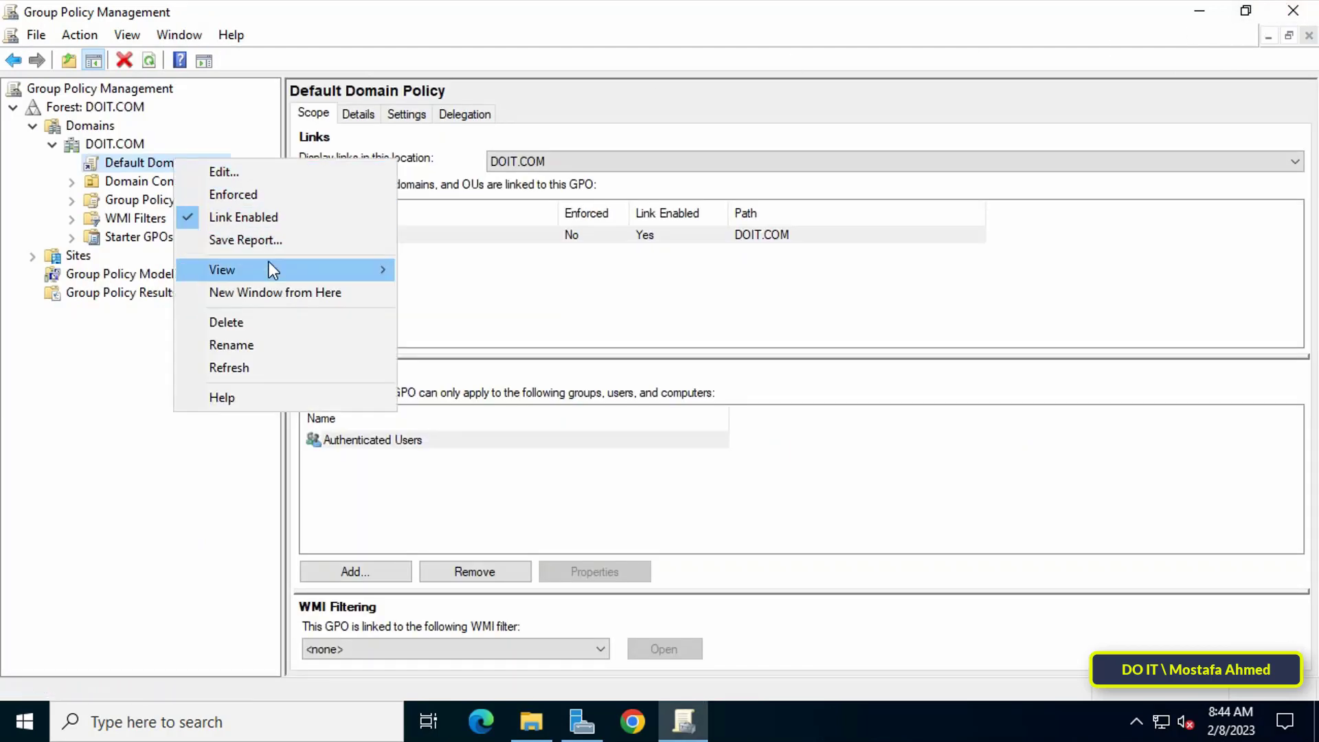
{"action": "mouse_move", "coordinate": [268, 265]}
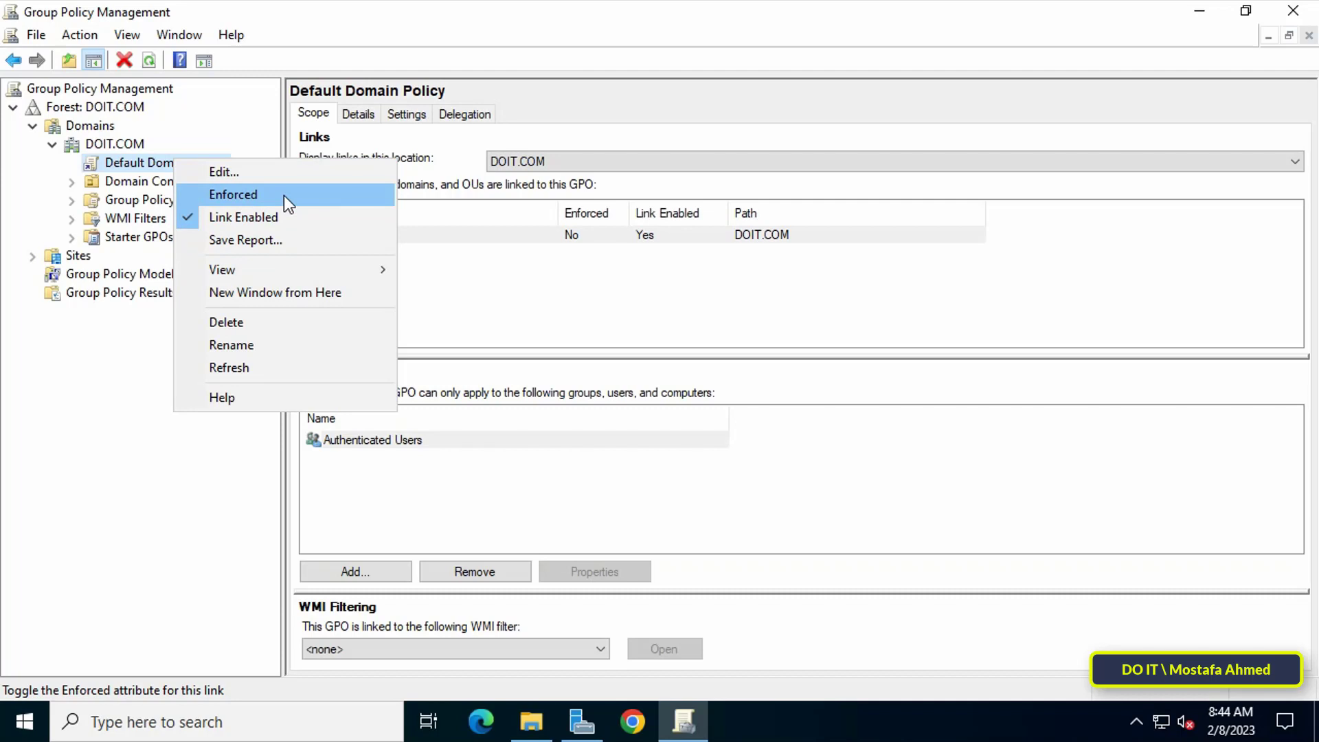
{"action": "left_click", "coordinate": [182, 448]}
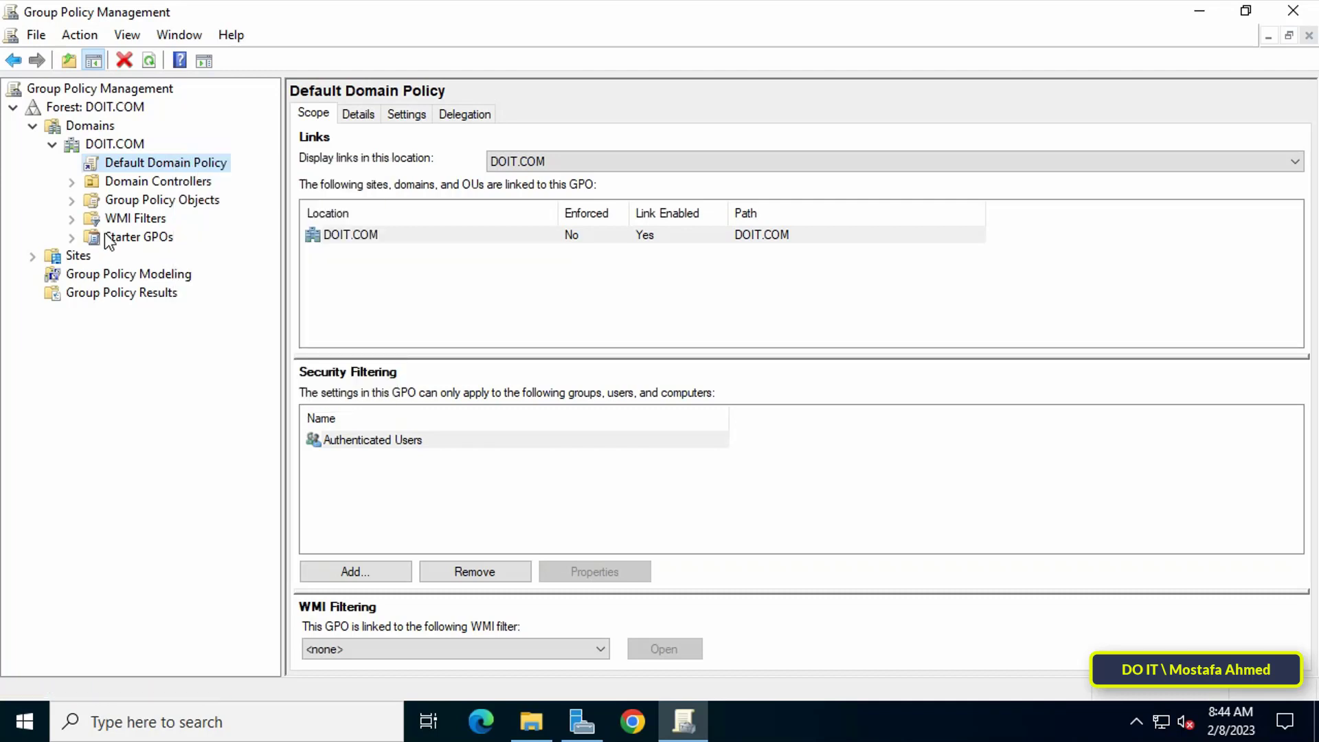
{"action": "right_click", "coordinate": [122, 146]}
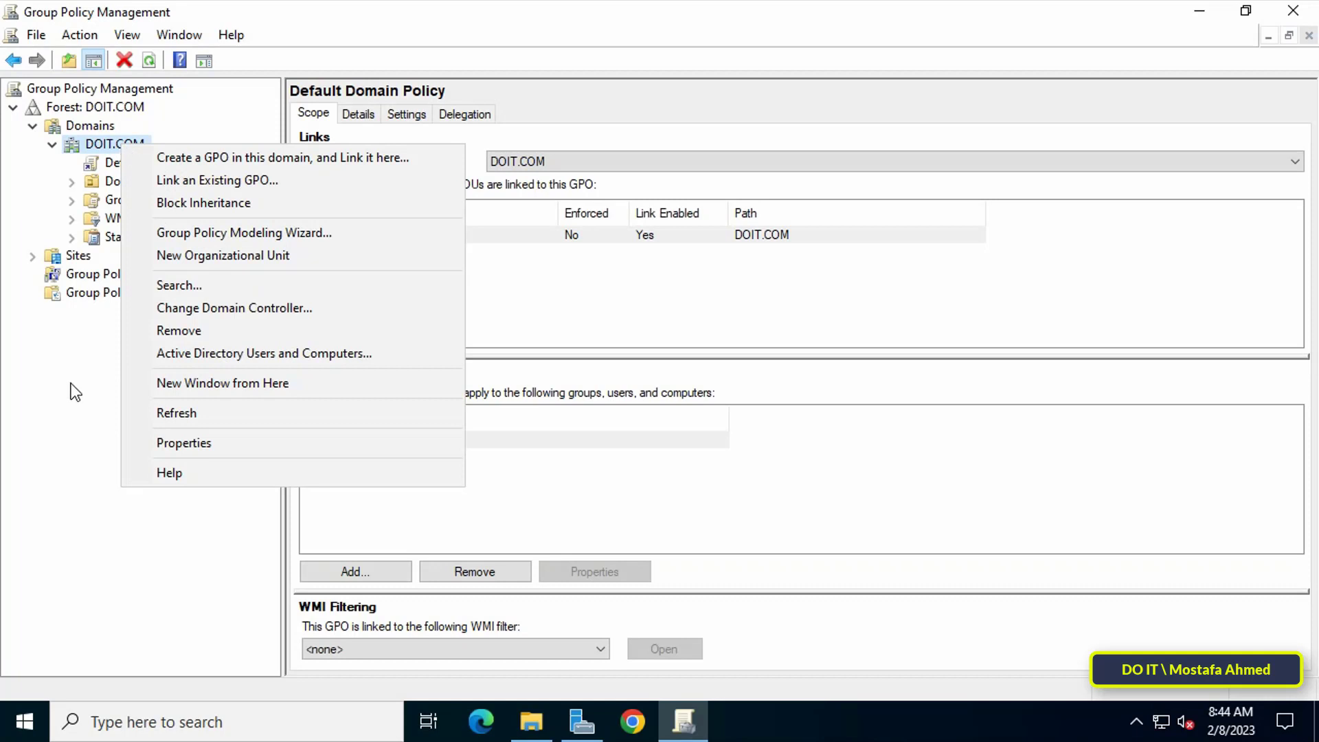
{"action": "left_click", "coordinate": [101, 382]}
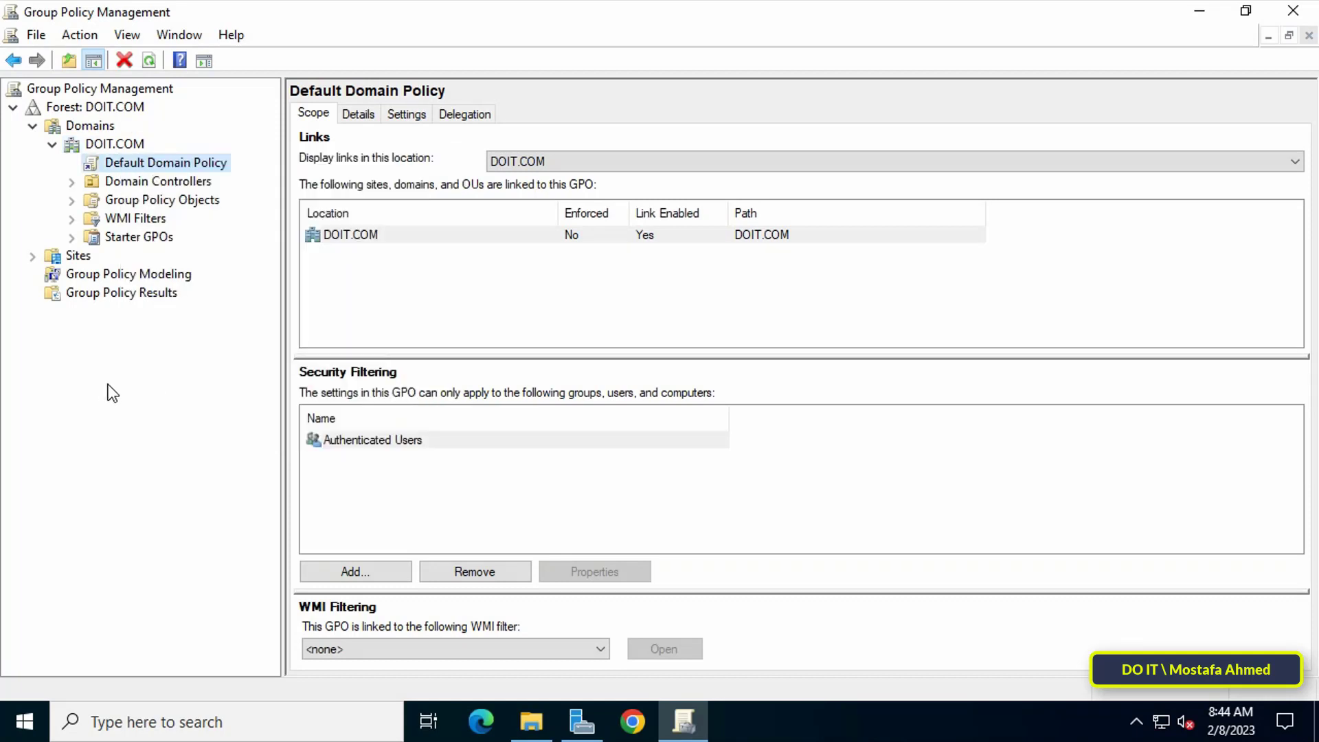